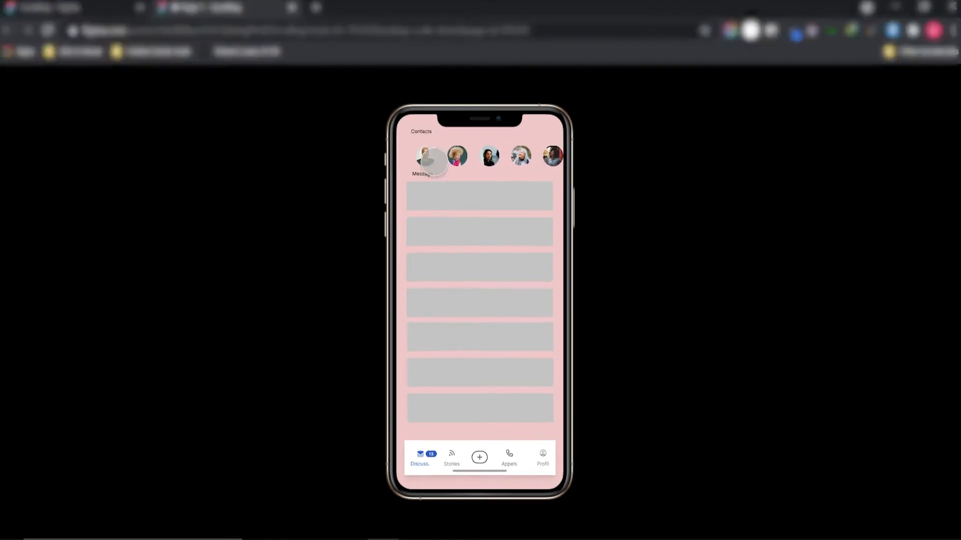
# - Scroll the contacts row in the prototype preview and return to the design file
pyautogui.moveTo(547, 158)
pyautogui.mouseDown()
pyautogui.moveTo(491, 159)
pyautogui.moveTo(560, 160)
pyautogui.mouseUp()
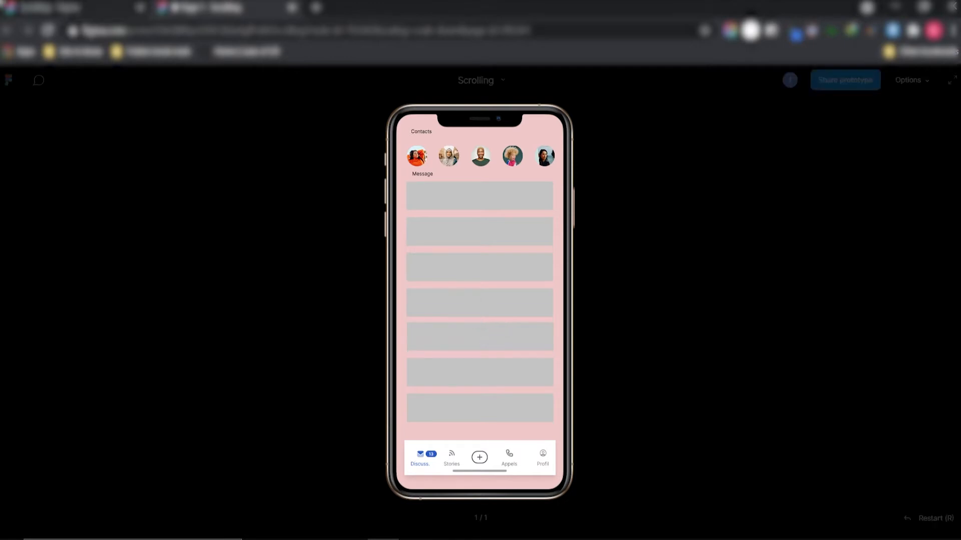
pyautogui.hotkey('ctrl', 'shift', 'Tab')
pyautogui.scroll(5, 375, 248)
pyautogui.scroll(-5, 375, 249)
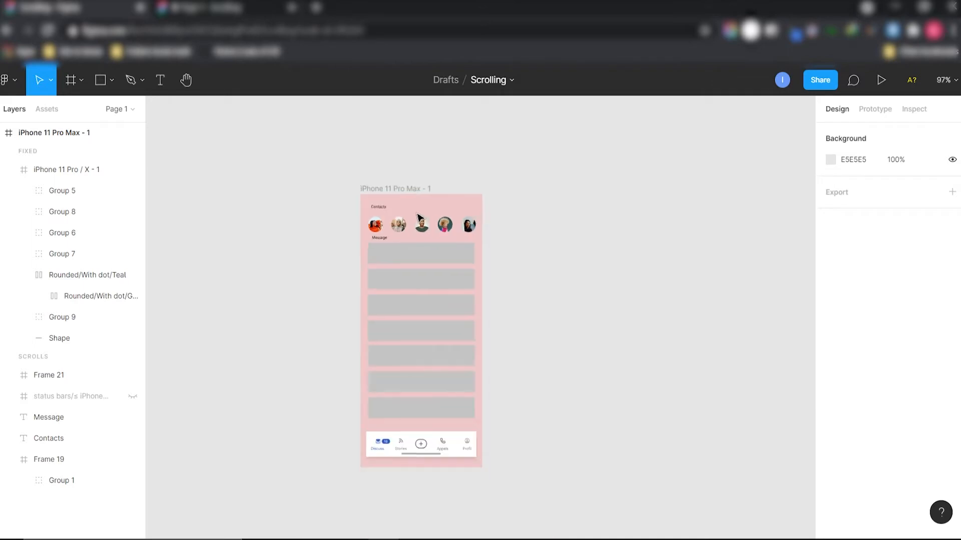
# - Add an iPhone 11 Pro Max frame beside the pink one and align their upper edges
pyautogui.hscroll(2, 463, 238)
pyautogui.press('f')
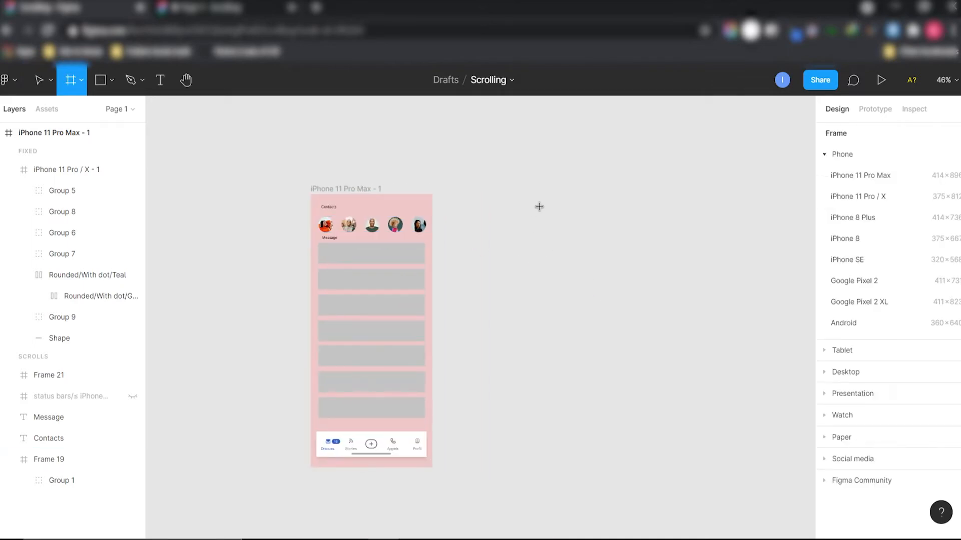
pyautogui.click(898, 176)
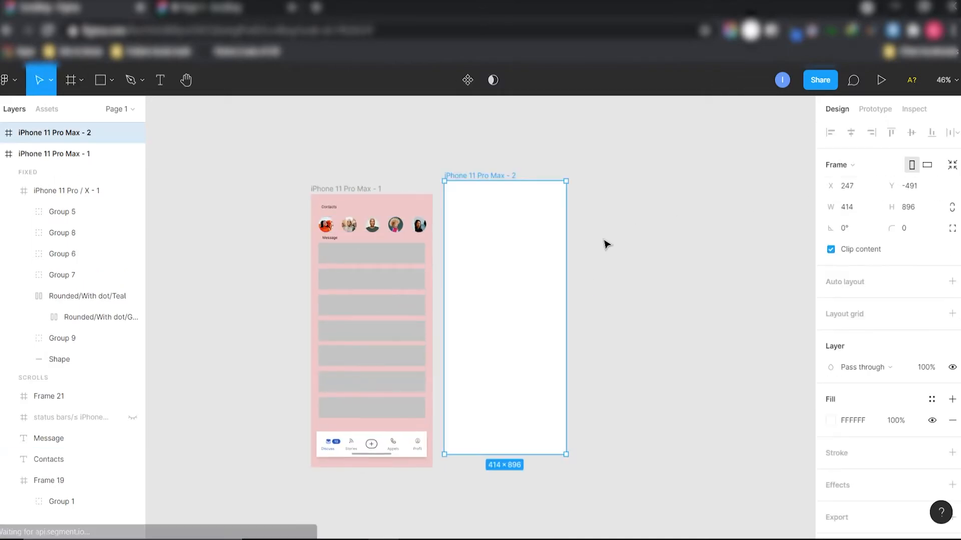
pyautogui.moveTo(501, 187); pyautogui.dragTo(519, 188)
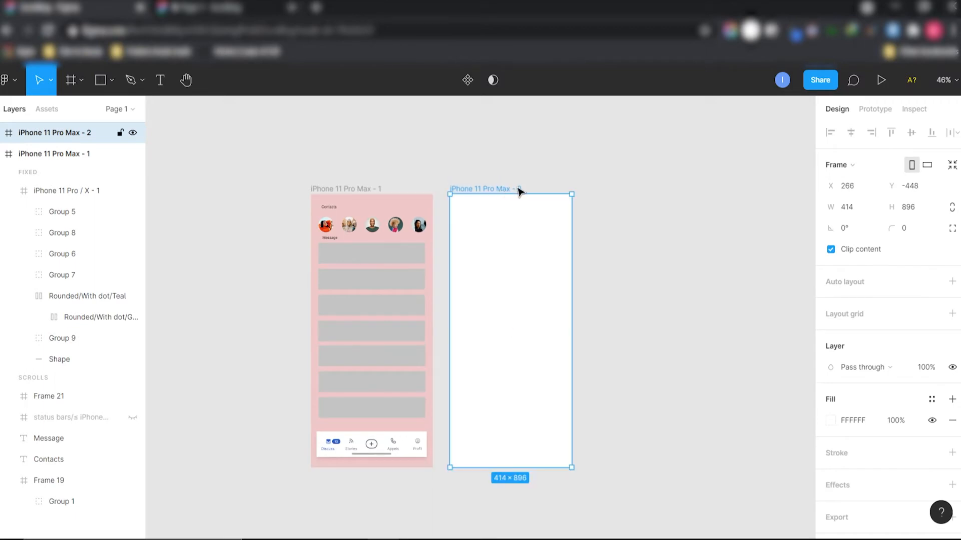
# - Change the new frame's fill to light green 96FFC6
pyautogui.click(831, 420)
pyautogui.moveTo(735, 283); pyautogui.dragTo(725, 210)
pyautogui.click(750, 388)
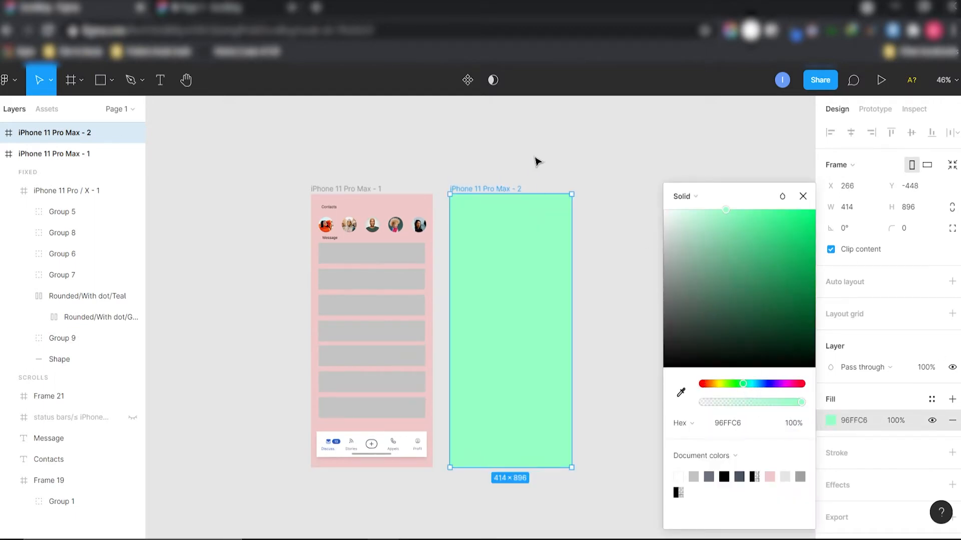
pyautogui.click(536, 160)
# - Draw a 62 × 62 circle in the upper left area of the green frame
pyautogui.scroll(5, 390, 225)
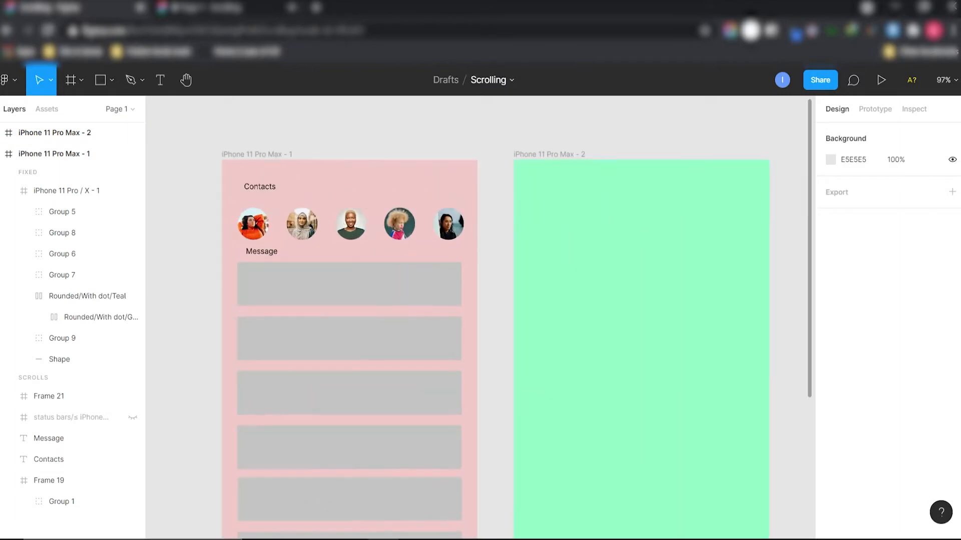
pyautogui.click(307, 226)
pyautogui.click(631, 283)
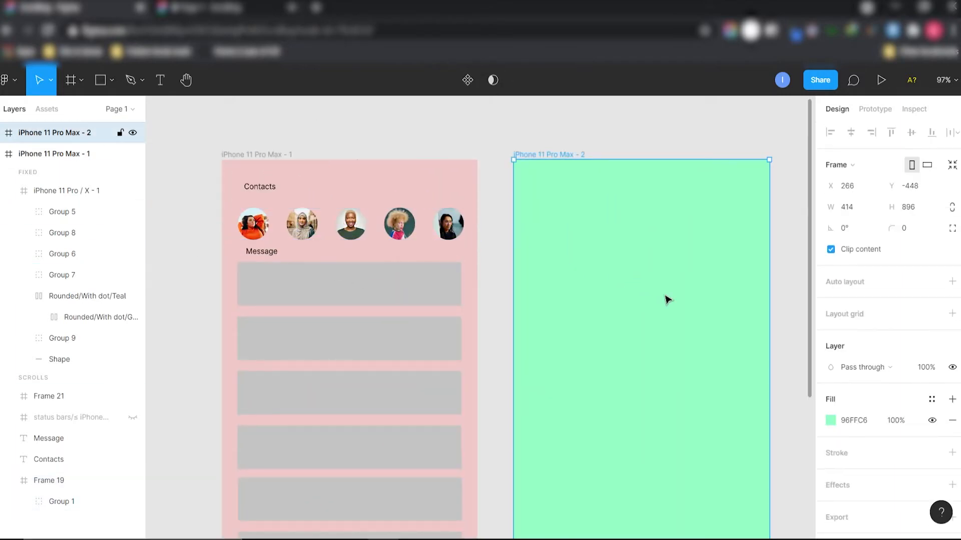
pyautogui.press('o')
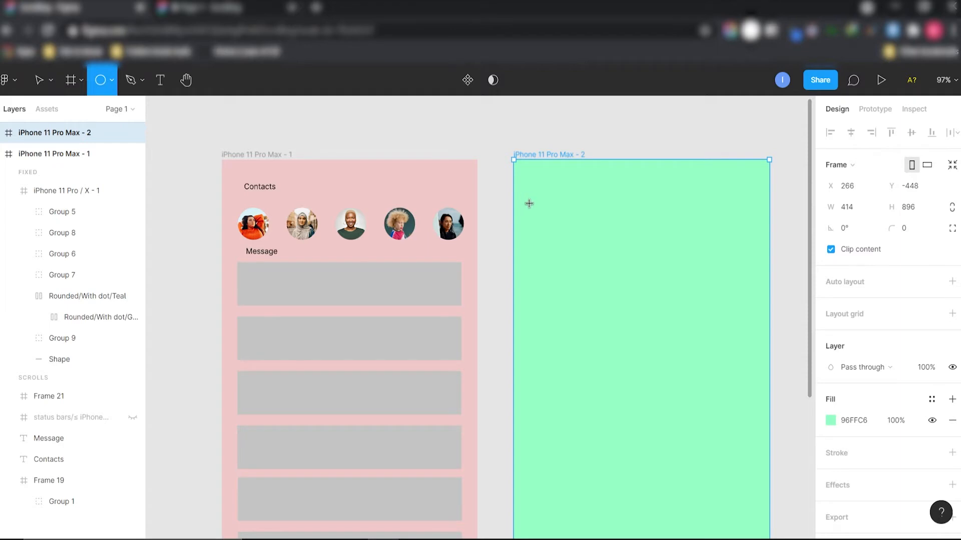
pyautogui.moveTo(529, 202)
pyautogui.mouseDown()
pyautogui.moveTo(566, 239)
pyautogui.moveTo(517, 233)
pyautogui.mouseUp()
pyautogui.scroll(-3, 581, 261)
# - Duplicate the circle into an evenly spaced horizontal row of eight that runs past the green frame's right edge
pyautogui.hotkey('ctrl', 'd')
pyautogui.hotkey('ctrl', 'd')
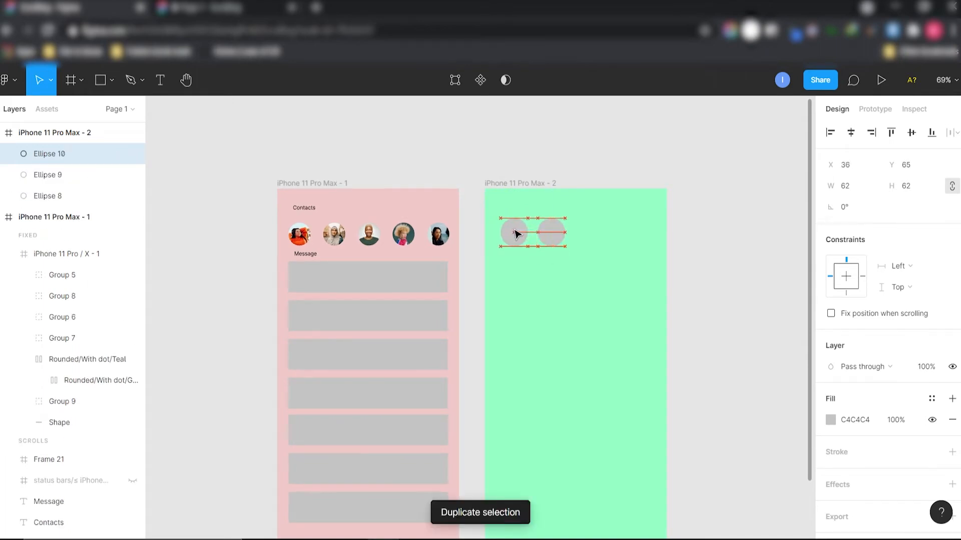
pyautogui.click(552, 233)
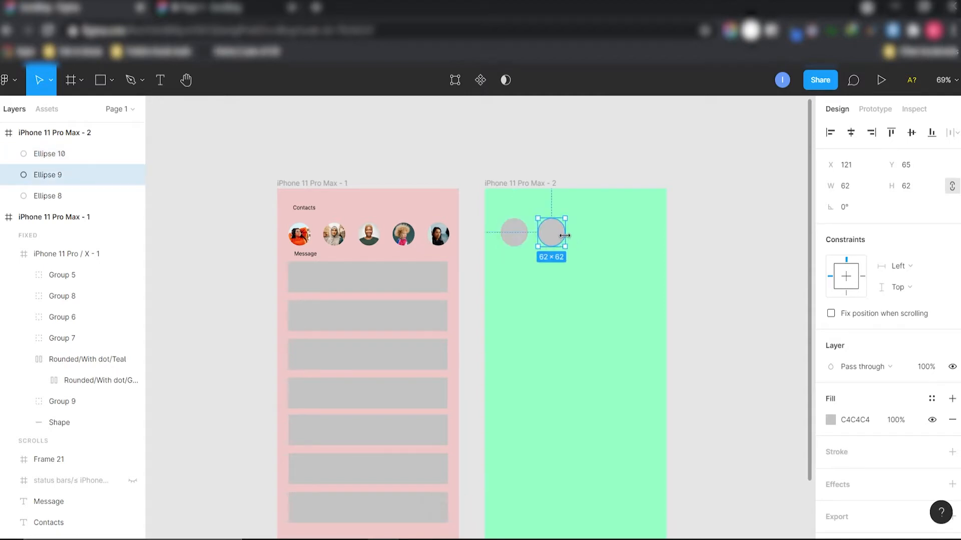
pyautogui.hotkey('ctrl', 'd')
pyautogui.moveTo(562, 238); pyautogui.dragTo(596, 240)
pyautogui.hotkey('ctrl', 'd')
pyautogui.hotkey('ctrl', 'd')
pyautogui.hotkey('ctrl', 'd')
pyautogui.hotkey('ctrl', 'd')
pyautogui.hotkey('ctrl', 'd')
pyautogui.hscroll(1, 593, 245)
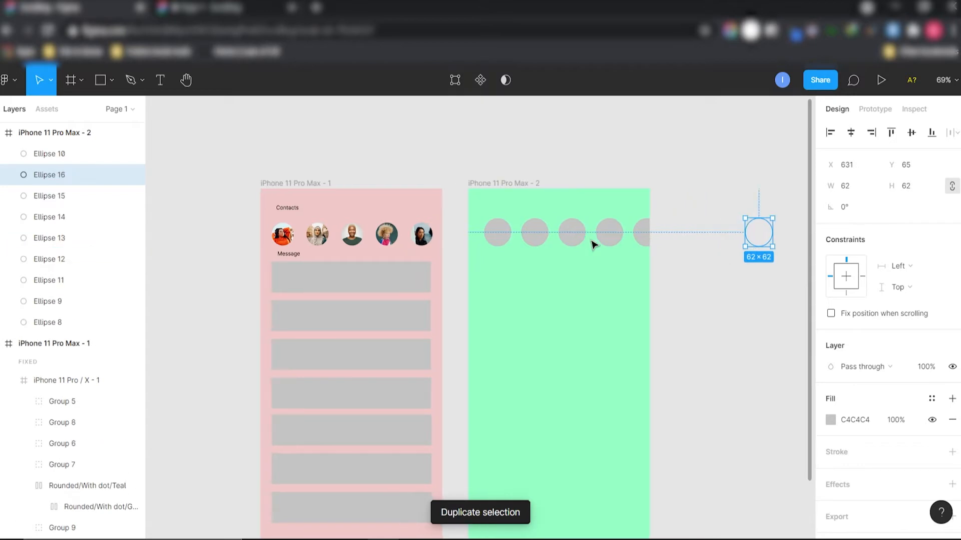
# - Select all the ellipse layers in the green frame, group them and ungroup them again
pyautogui.click(497, 241)
pyautogui.keyDown('shift'); pyautogui.click(535, 242); pyautogui.keyUp('shift')
pyautogui.click(77, 320)
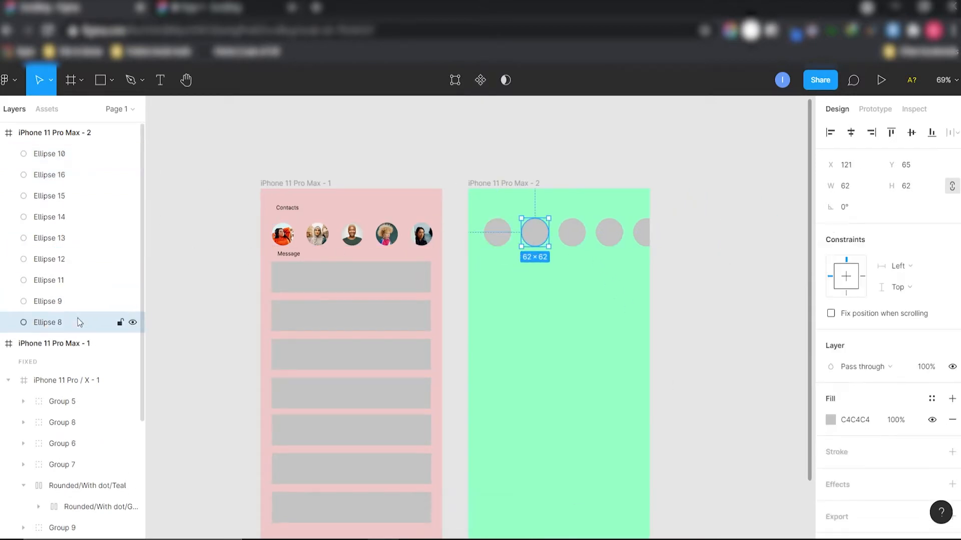
pyautogui.keyDown('shift'); pyautogui.click(77, 154); pyautogui.keyUp('shift')
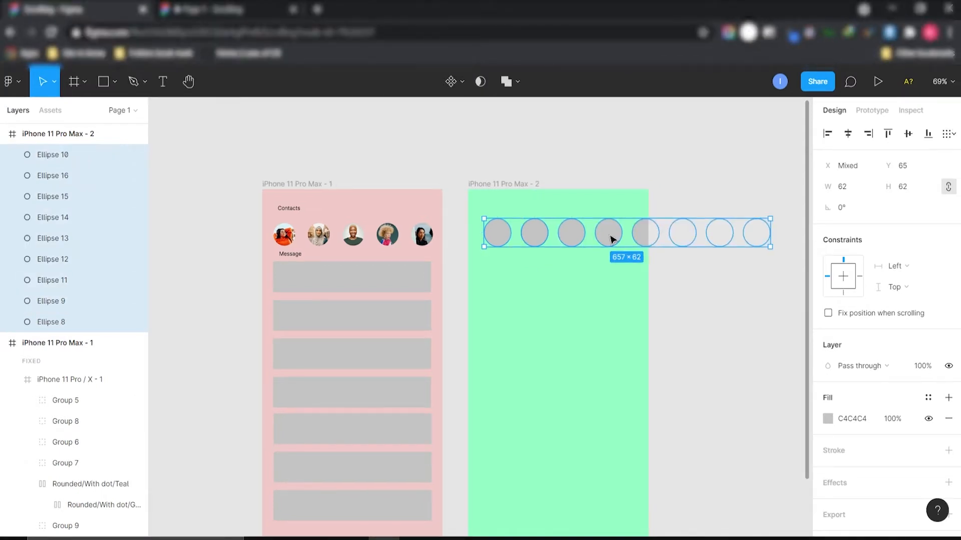
pyautogui.hotkey('ctrl', 'g')
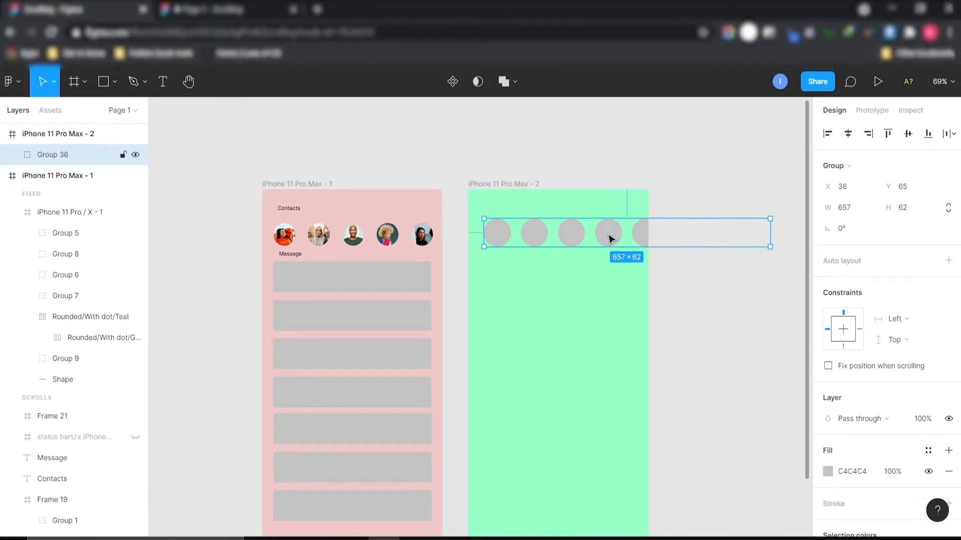
pyautogui.hotkey('ctrl', 'shift', 'g')
# - Fill the selected circles with random images from the Avatars by Microsoft set in the Content Reel plugin
pyautogui.rightClick(601, 240)
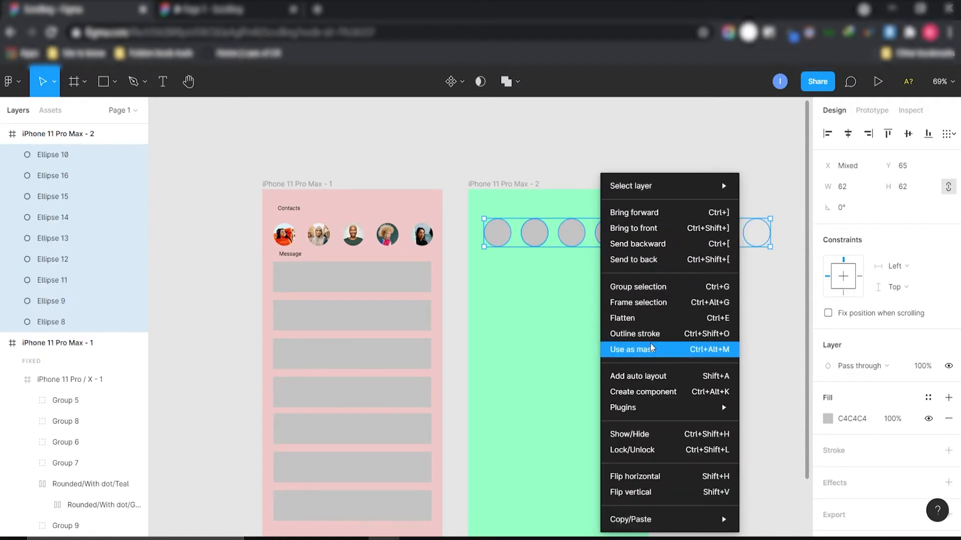
pyautogui.moveTo(655, 410)
pyautogui.click(797, 419)
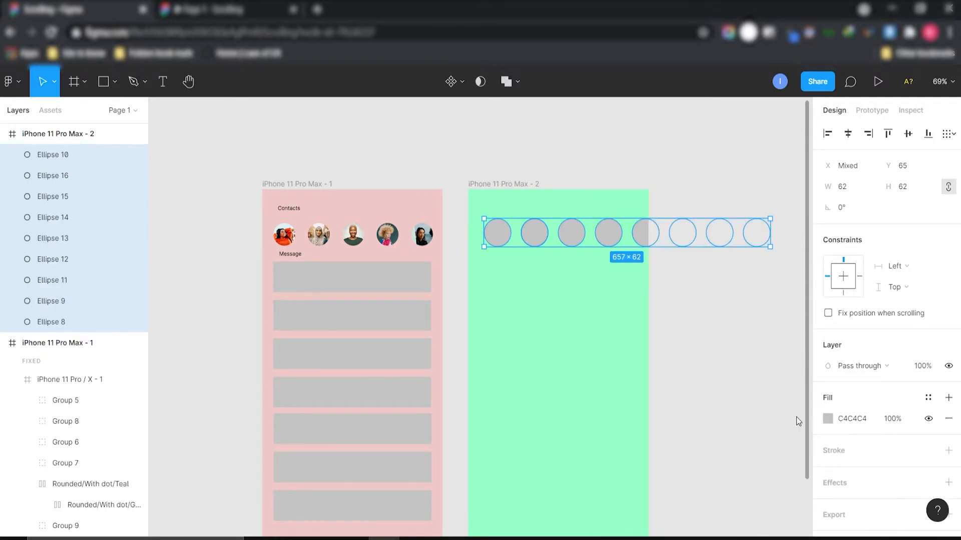
pyautogui.click(721, 195)
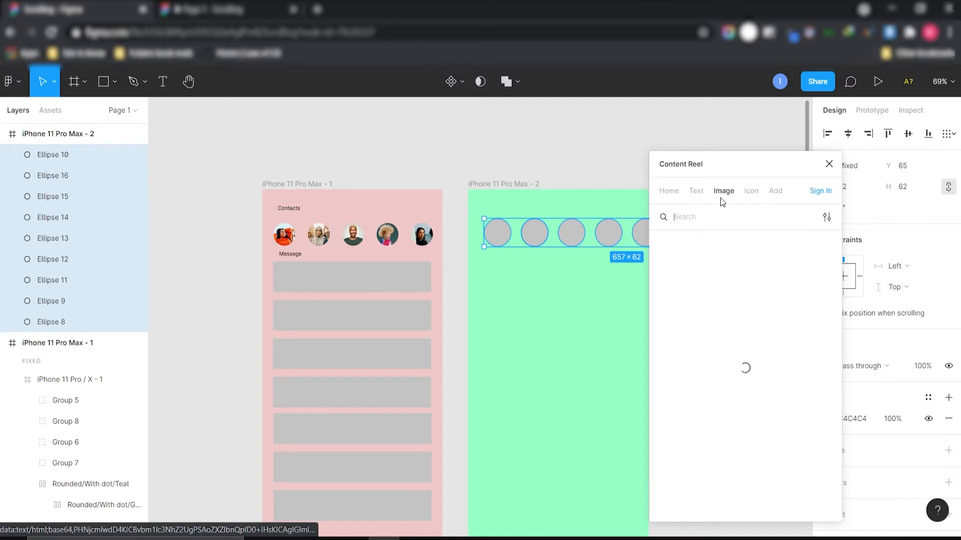
pyautogui.click(720, 268)
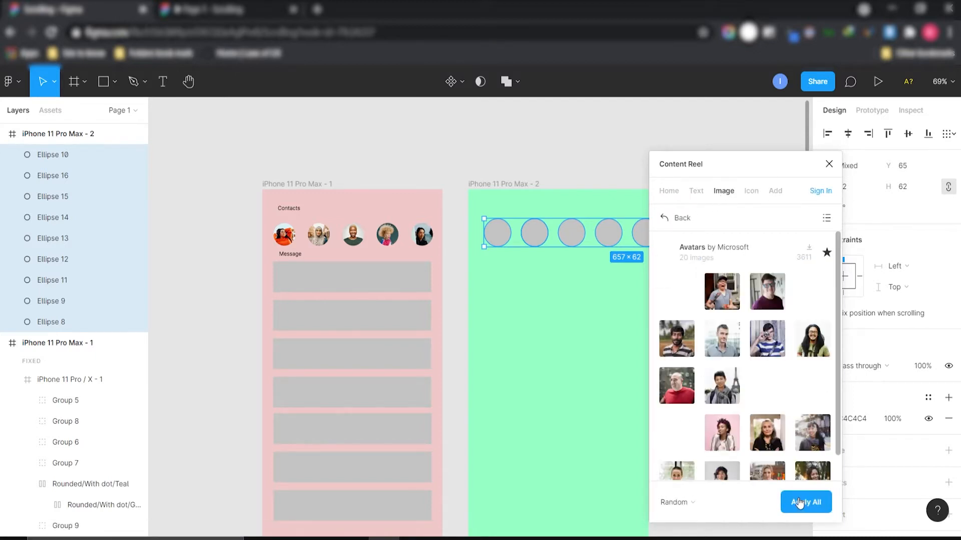
pyautogui.click(799, 503)
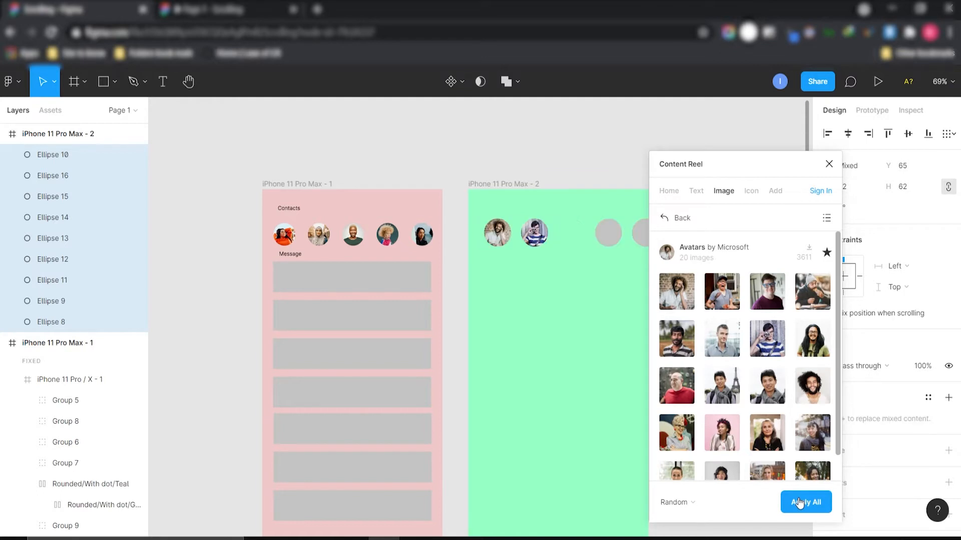
pyautogui.click(829, 164)
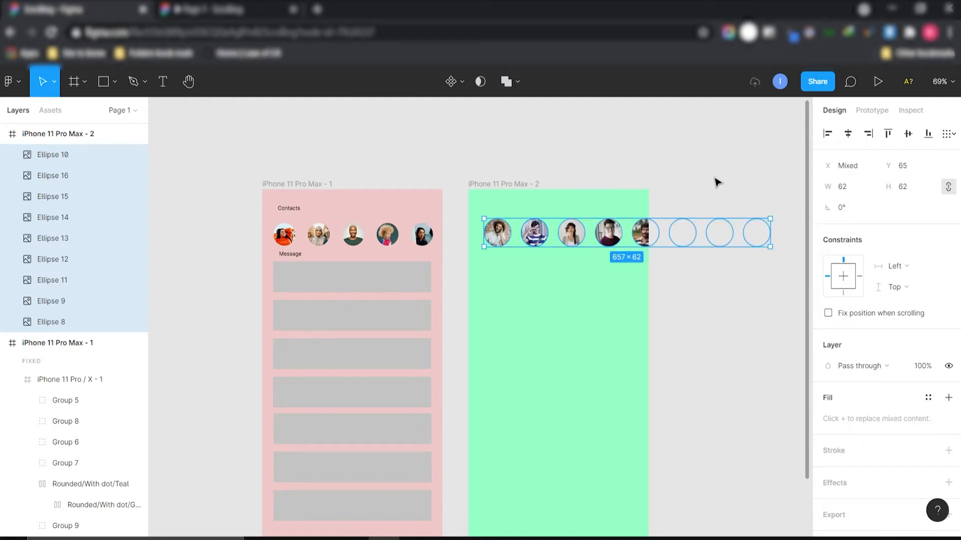
# - Group the avatar circles and add a "Contact" text label above them, aligned with the row's left edge
pyautogui.press('t')
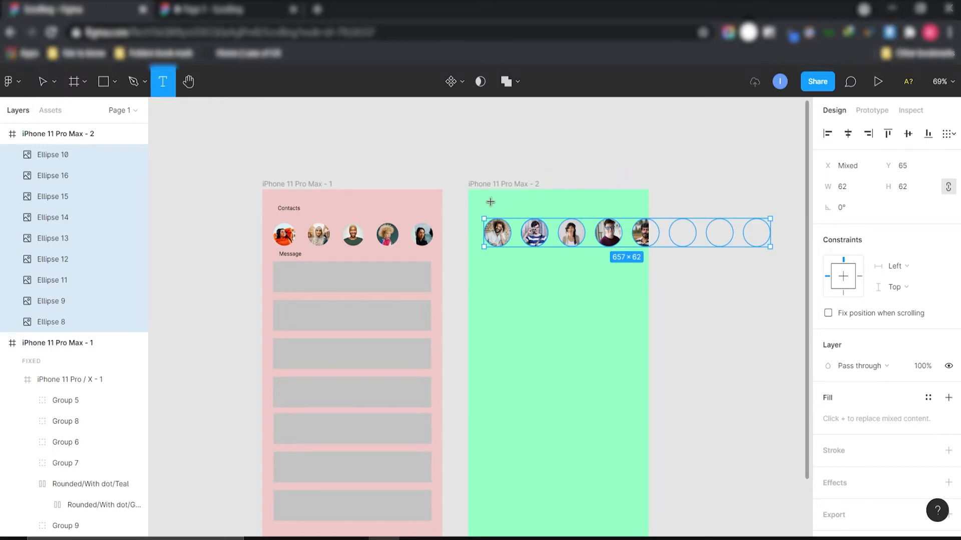
pyautogui.hotkey('ctrl', 'g')
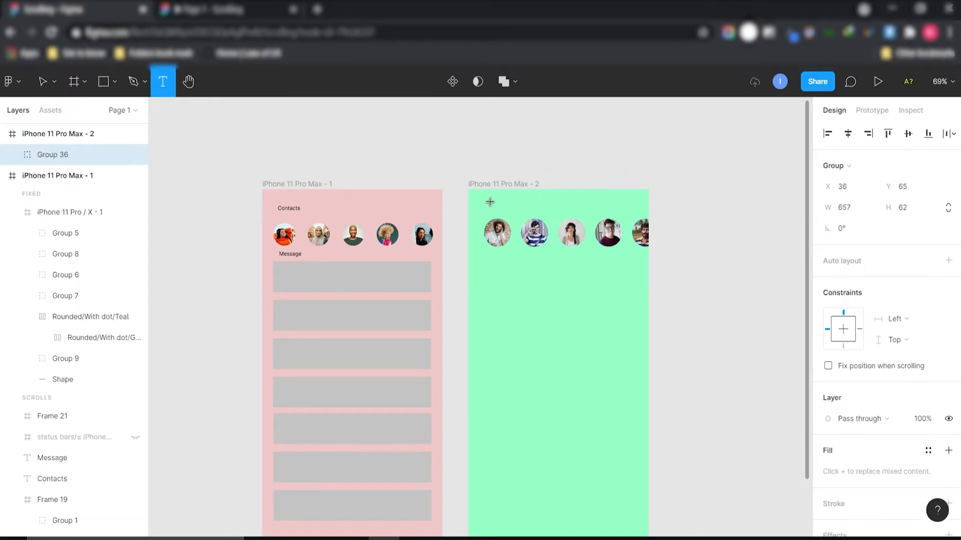
pyautogui.click(490, 202)
pyautogui.write('c')
pyautogui.press('Escape')
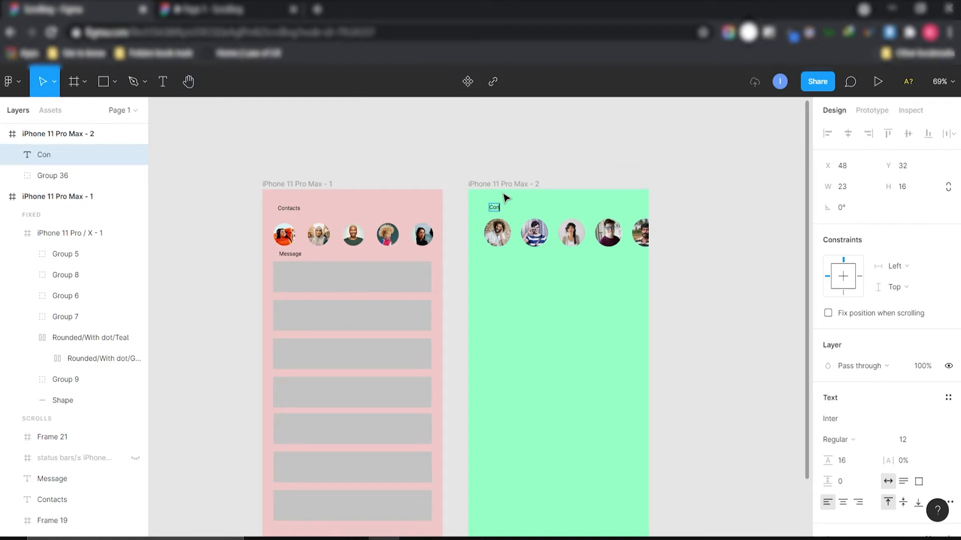
pyautogui.click(530, 242)
pyautogui.click(495, 208)
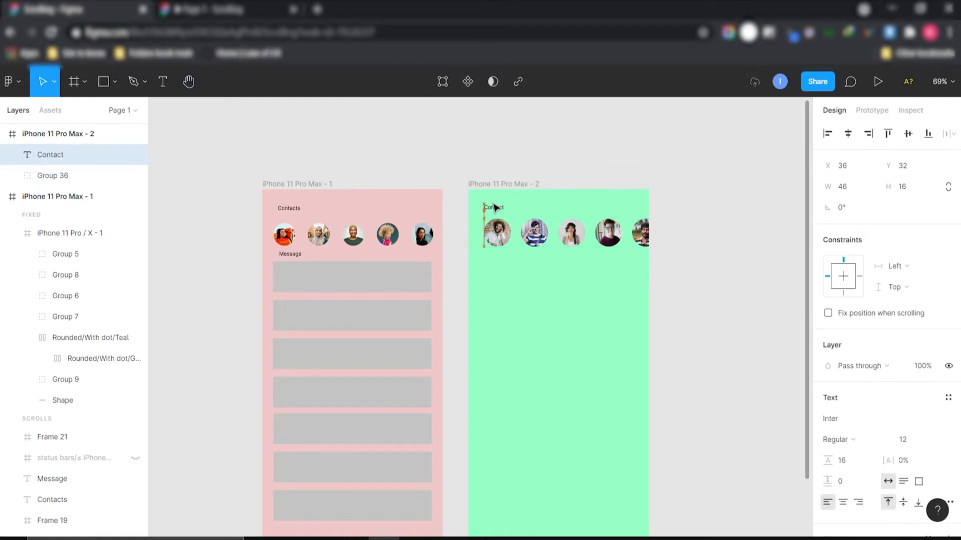
pyautogui.click(528, 287)
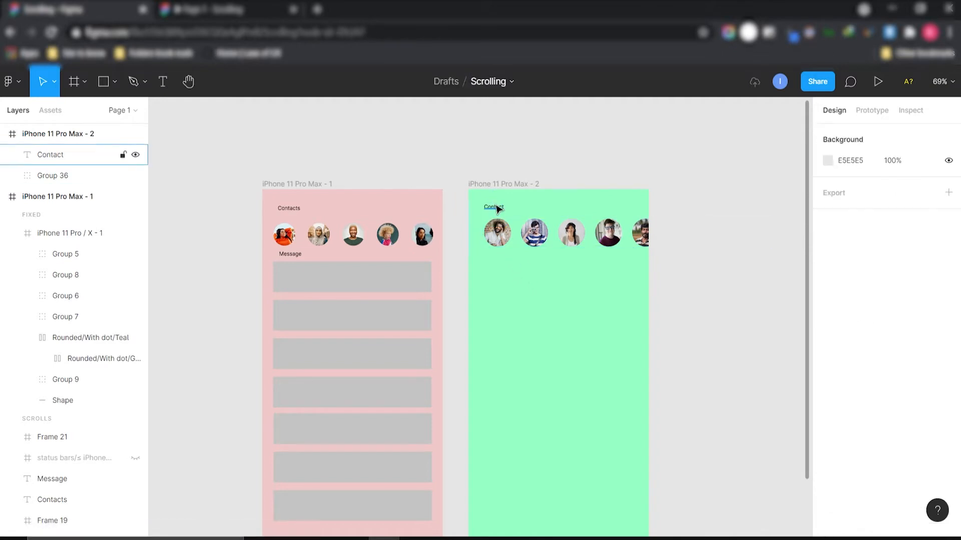
# - Duplicate the Contact label below the avatar row and change the copy's text to "Message"
pyautogui.click(494, 206)
pyautogui.hotkey('ctrl', 'd')
pyautogui.moveTo(496, 202); pyautogui.dragTo(496, 260)
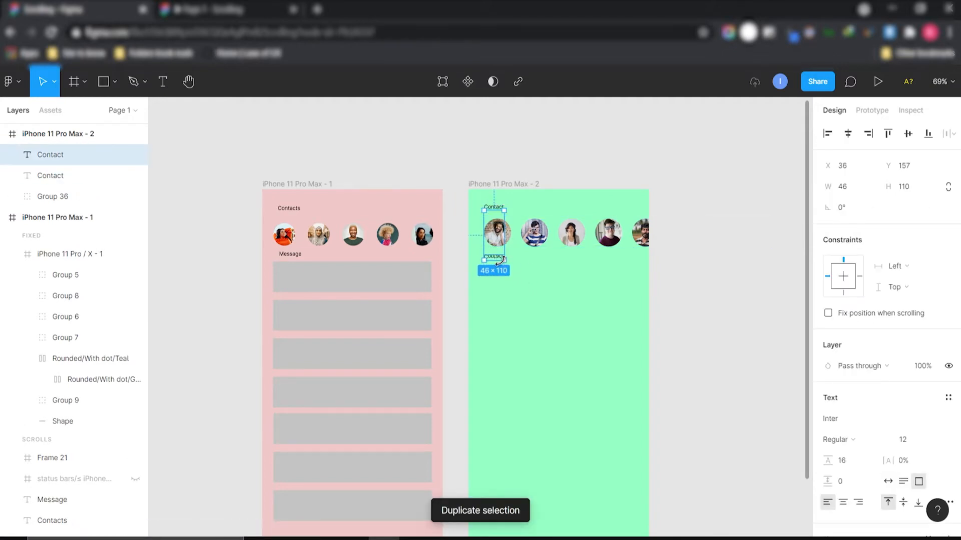
pyautogui.hotkey('ctrl', 'z')
pyautogui.moveTo(500, 212); pyautogui.dragTo(498, 260)
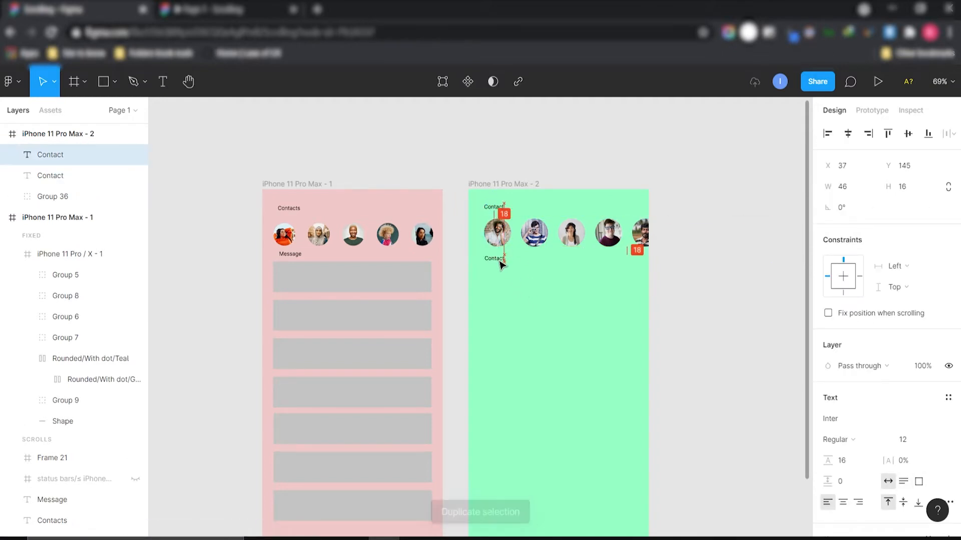
pyautogui.doubleClick(498, 259)
pyautogui.write('Message')
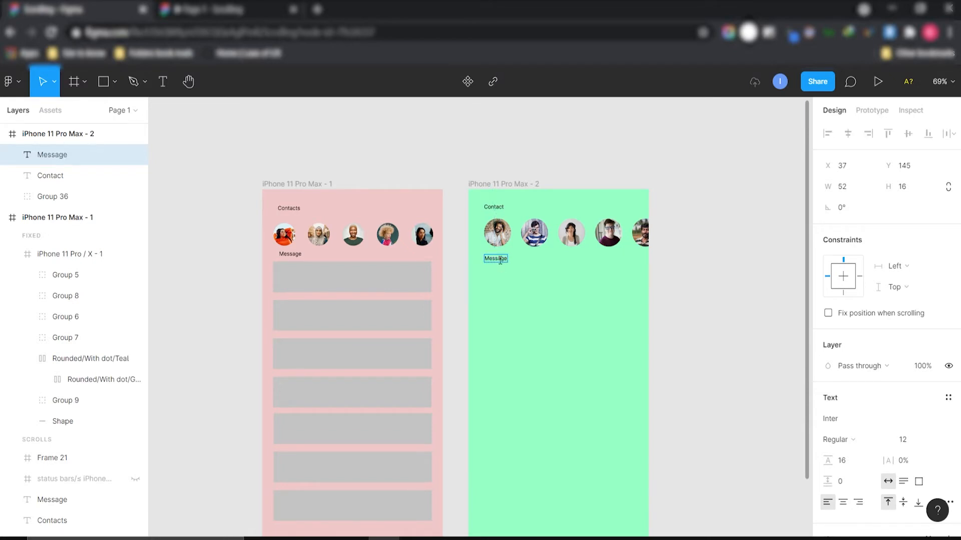
pyautogui.press('Escape')
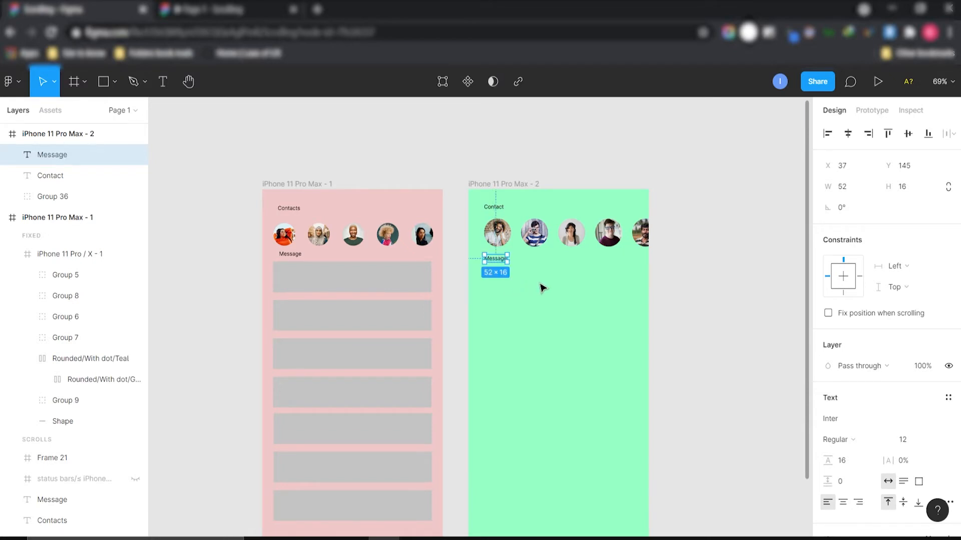
# - Draw a rectangle of about 349 × 55 below the Message label in the green frame
pyautogui.scroll(-3, 531, 285)
pyautogui.scroll(1, 520, 265)
pyautogui.press('r')
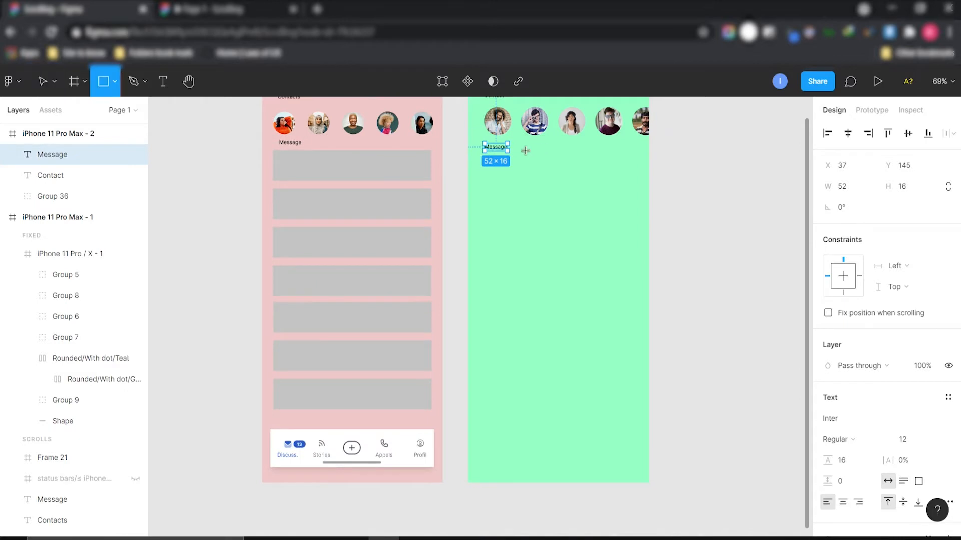
pyautogui.moveTo(488, 166)
pyautogui.mouseDown()
pyautogui.moveTo(552, 188)
pyautogui.moveTo(640, 191)
pyautogui.mouseUp()
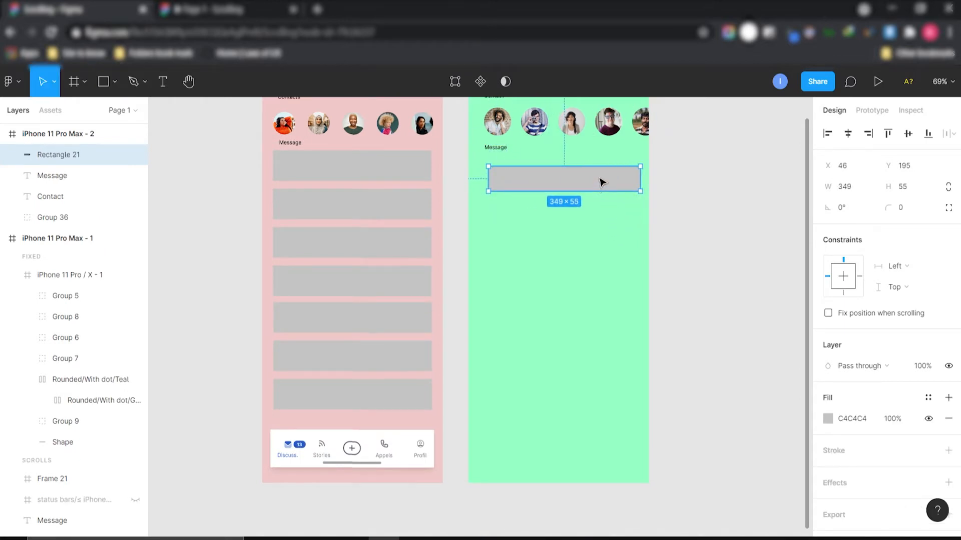
# - Duplicate the rectangle downward into an evenly spaced column of twelve that extends past the green frame's lower edge
pyautogui.hotkey('ctrl', 'd')
pyautogui.moveTo(603, 183); pyautogui.dragTo(602, 215)
pyautogui.hotkey('ctrl', 'd')
pyautogui.hotkey('ctrl', 'd')
pyautogui.hotkey('ctrl', 'd')
pyautogui.hotkey('ctrl', 'd')
pyautogui.hotkey('ctrl', 'd')
pyautogui.hotkey('ctrl', 'd')
pyautogui.hotkey('ctrl', 'd')
pyautogui.hotkey('ctrl', 'd')
pyautogui.hotkey('ctrl', 'd')
pyautogui.hotkey('ctrl', 'd')
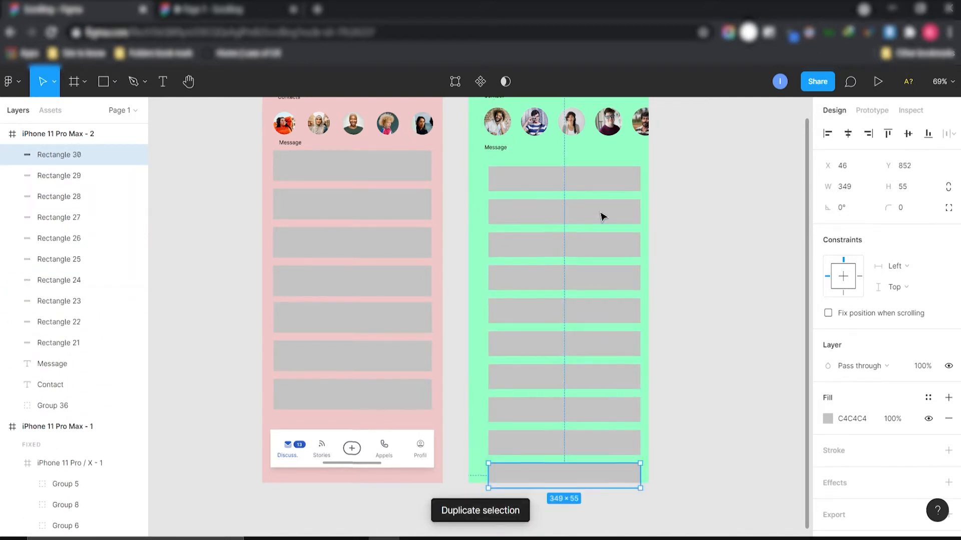
# - Group all the message rectangles together with the Message and Contact labels
pyautogui.scroll(-2, 602, 217)
pyautogui.scroll(-3, 674, 315)
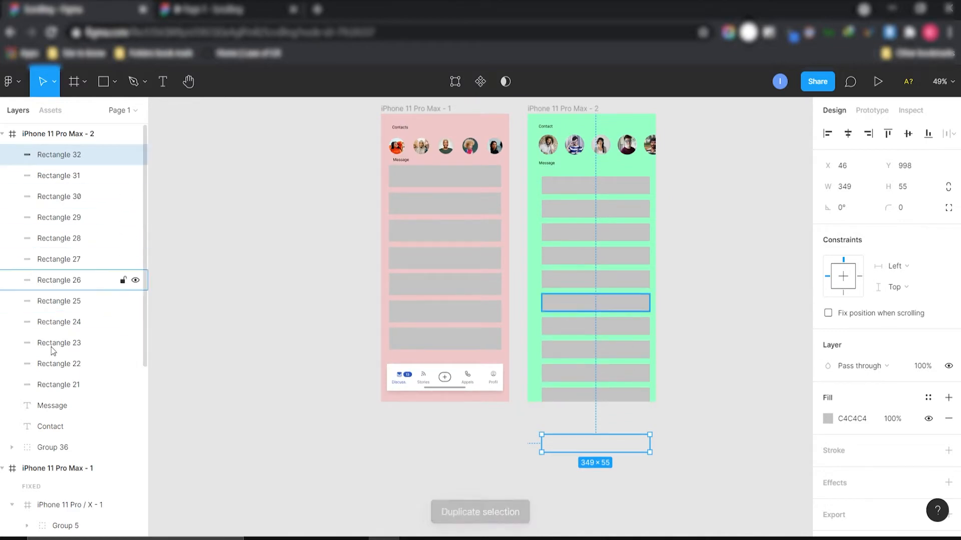
pyautogui.keyDown('shift'); pyautogui.click(64, 430); pyautogui.keyUp('shift')
pyautogui.hotkey('ctrl', 'g')
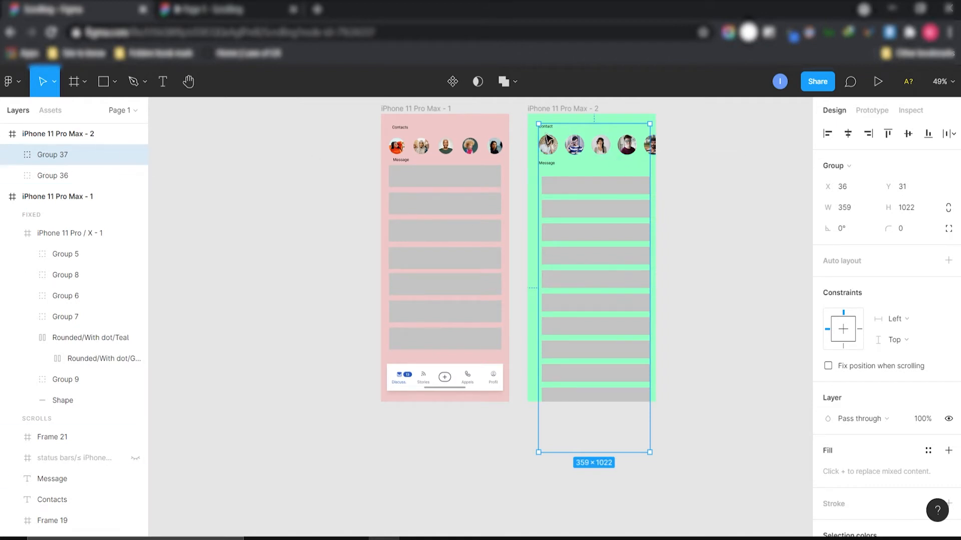
# - Move the Message and Contact text layers out of the rectangle group so they sit directly in the green frame
pyautogui.scroll(5, 547, 136)
pyautogui.click(9, 155)
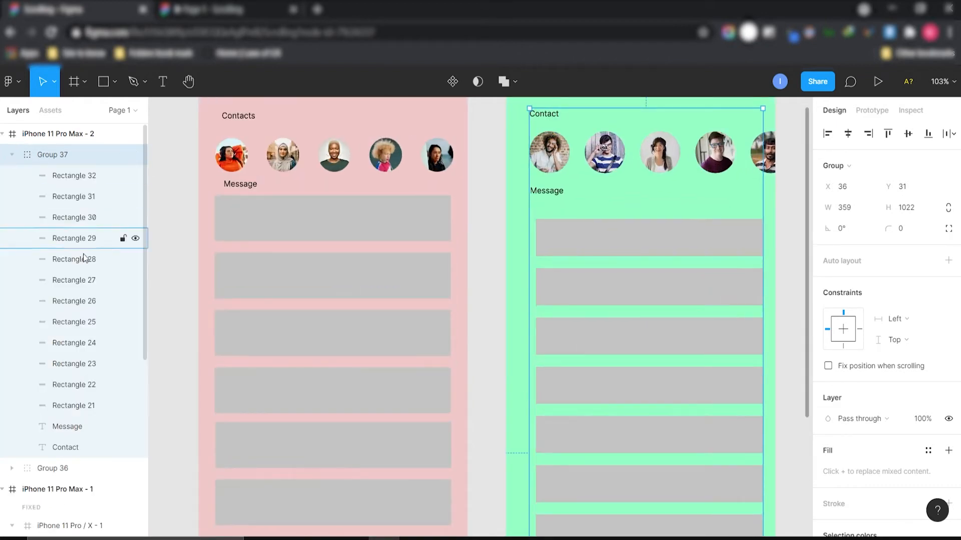
pyautogui.click(78, 447)
pyautogui.keyDown('shift'); pyautogui.click(79, 434); pyautogui.keyUp('shift')
pyautogui.scroll(-4, 79, 434)
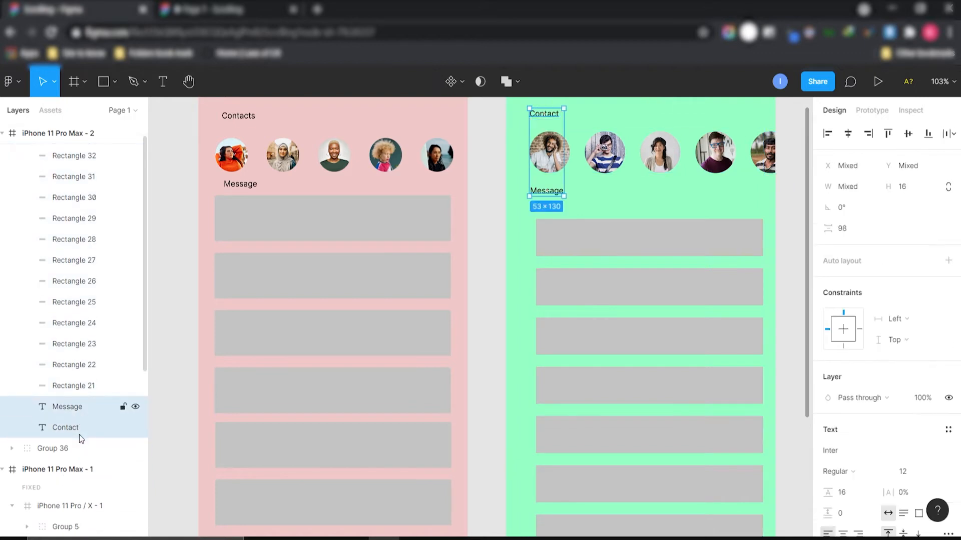
pyautogui.moveTo(79, 433); pyautogui.dragTo(78, 283)
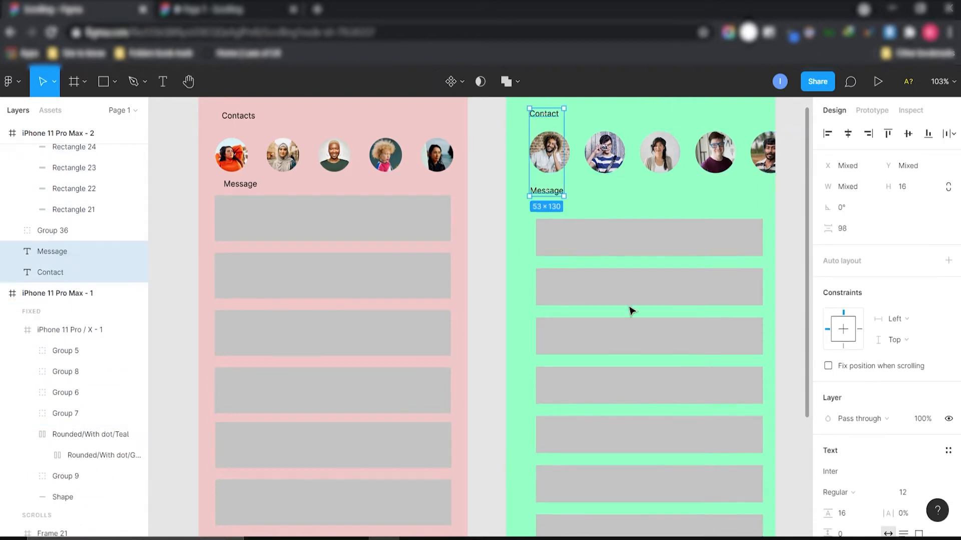
pyautogui.scroll(-2, 628, 309)
pyautogui.scroll(3, 628, 305)
pyautogui.hscroll(3, 678, 360)
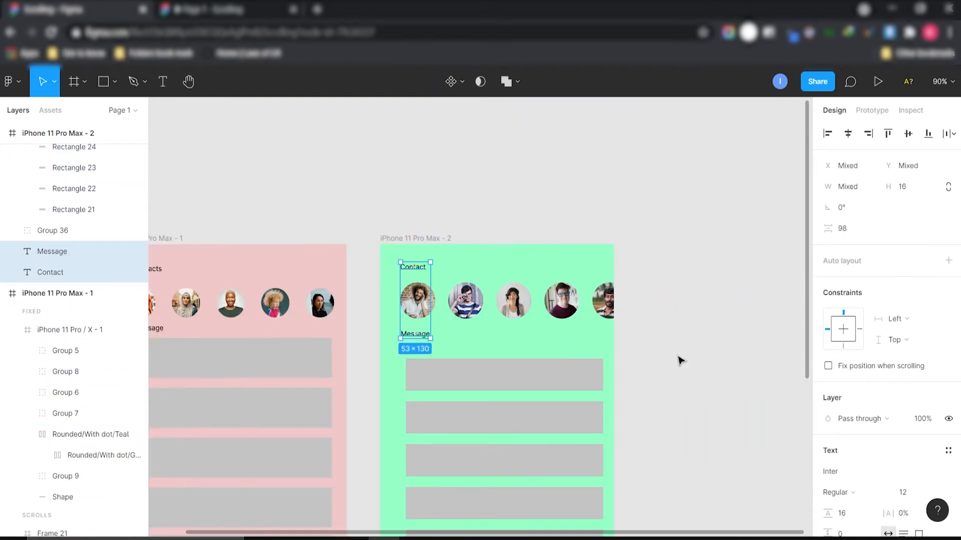
pyautogui.click(677, 360)
# - Move the bottom navigation bar from the pink frame to the lower edge of the green frame, at about X 19, Y 796
pyautogui.scroll(-5, 635, 348)
pyautogui.scroll(-4, 570, 305)
pyautogui.click(562, 289)
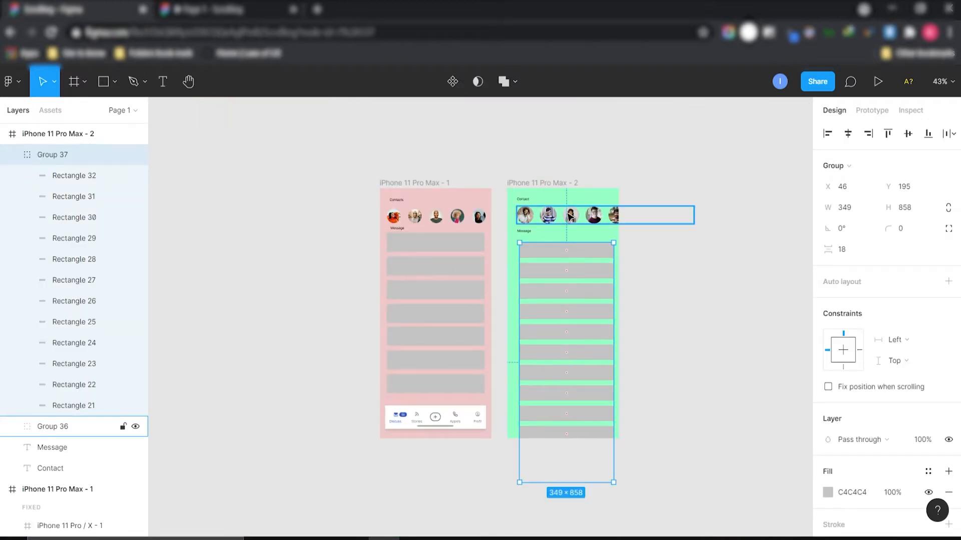
pyautogui.click(476, 421)
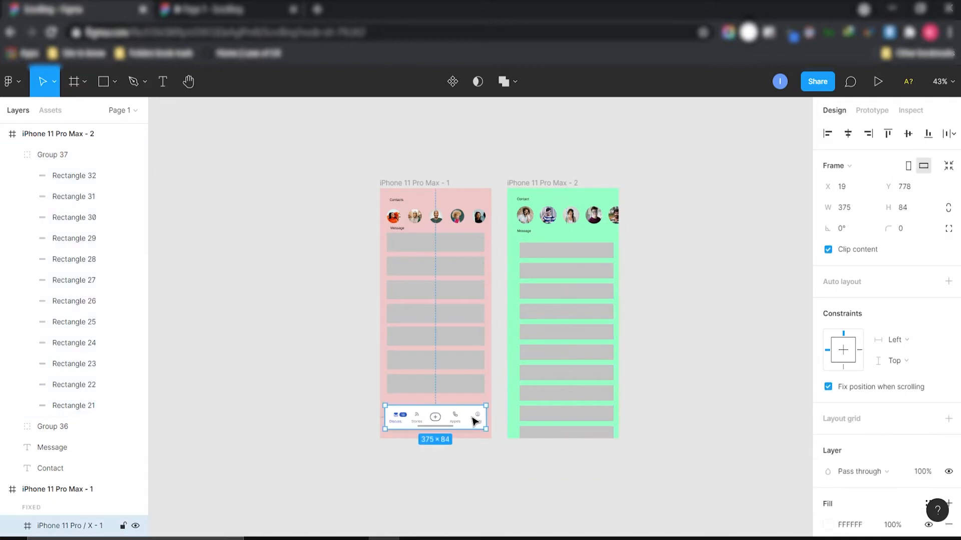
pyautogui.moveTo(475, 424); pyautogui.dragTo(602, 427)
pyautogui.scroll(5, 585, 429)
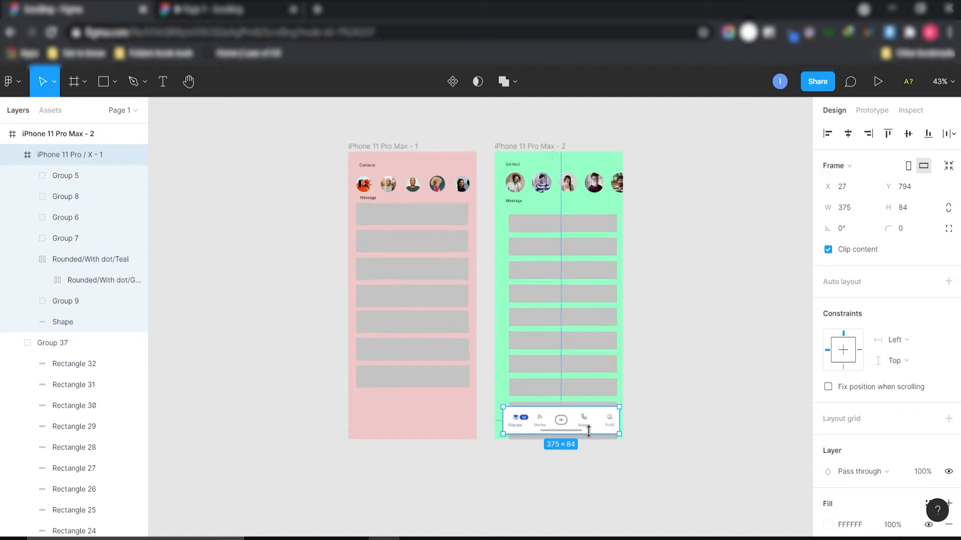
pyautogui.moveTo(591, 426); pyautogui.dragTo(581, 421)
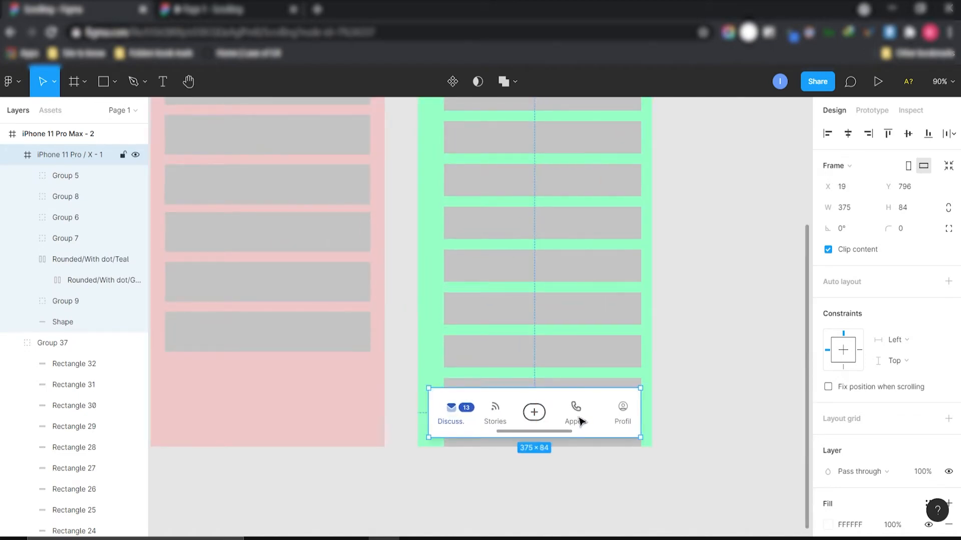
pyautogui.scroll(-3, 581, 422)
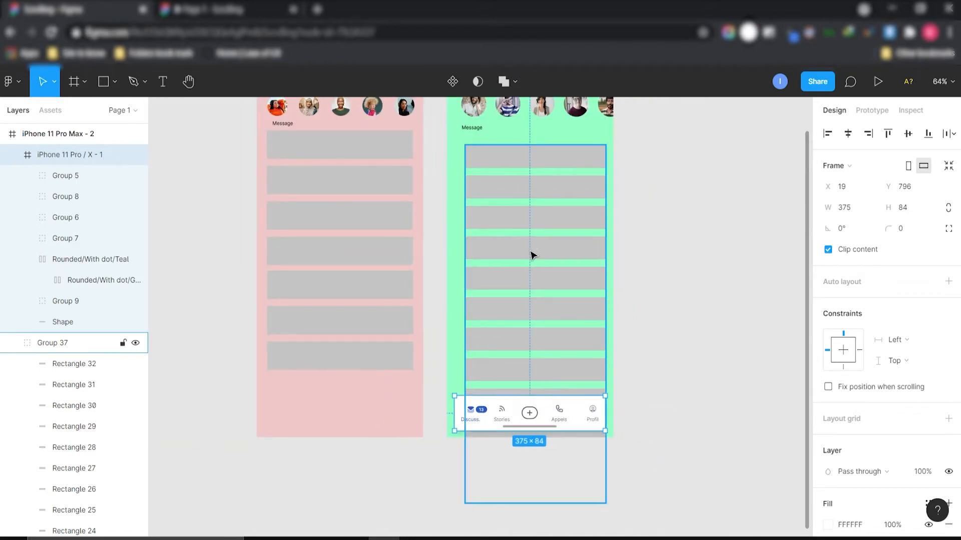
# - Reposition the group of message rectangles in the green frame to about X 32, Y 209
pyautogui.click(532, 256)
pyautogui.scroll(2, 535, 260)
pyautogui.click(556, 161)
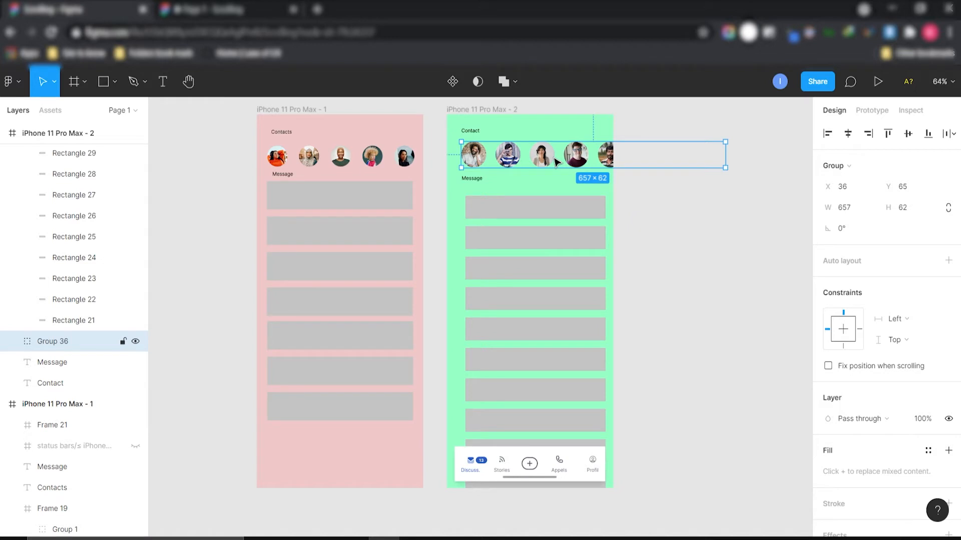
pyautogui.moveTo(504, 270); pyautogui.dragTo(504, 280)
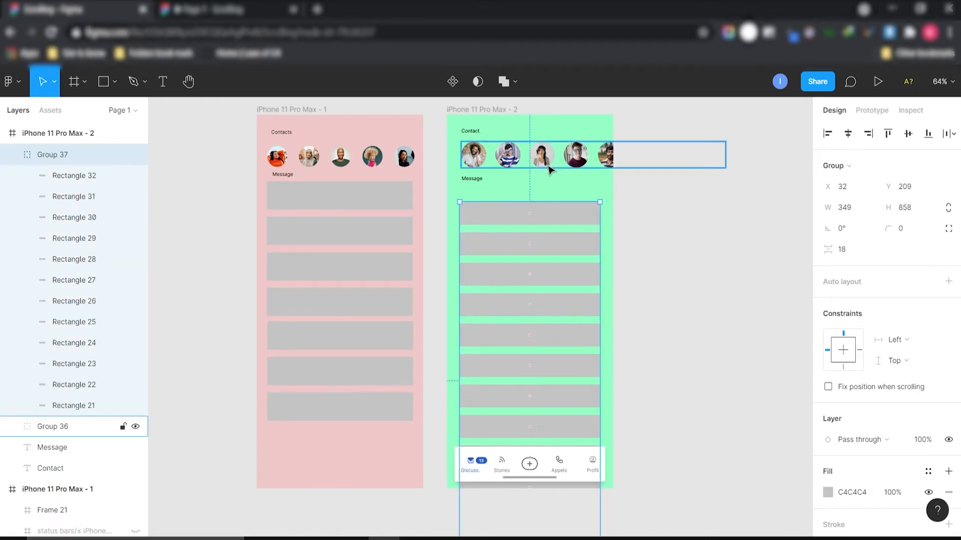
# - Wrap the avatar row group of the green screen in a frame using Frame selection
pyautogui.click(549, 164)
pyautogui.scroll(1, 549, 164)
pyautogui.scroll(3, 551, 164)
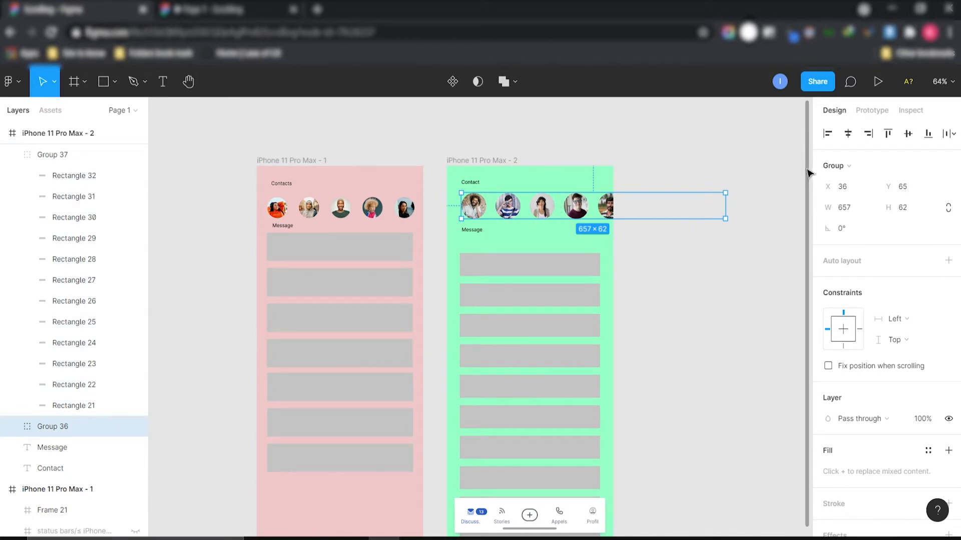
pyautogui.rightClick(551, 210)
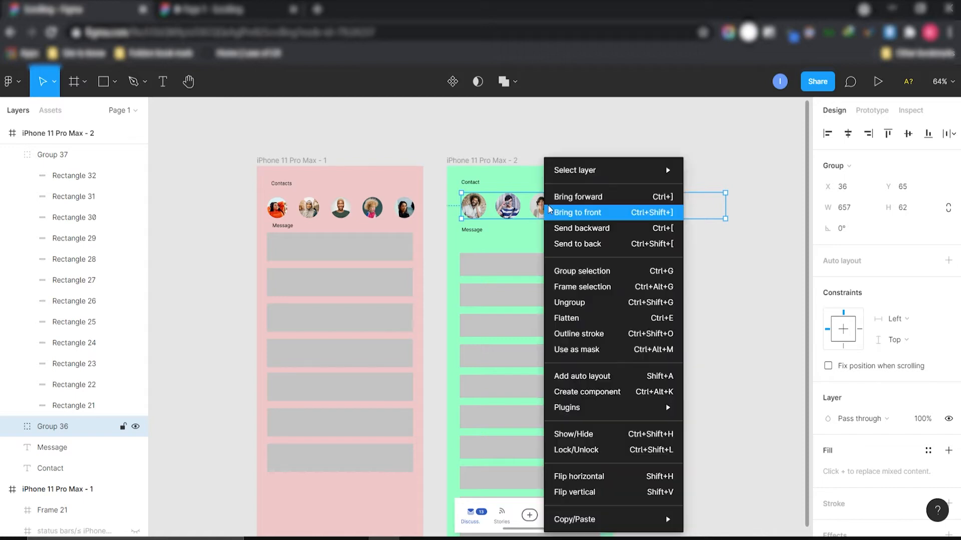
pyautogui.click(573, 286)
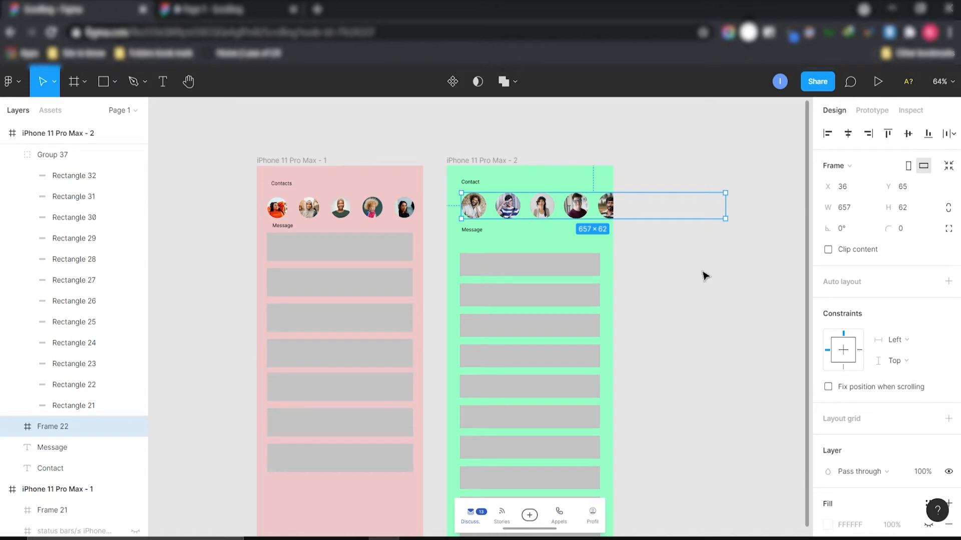
# - Turn off Clip content on the green screen to inspect the overflowing avatars, and turn it back on
pyautogui.click(466, 161)
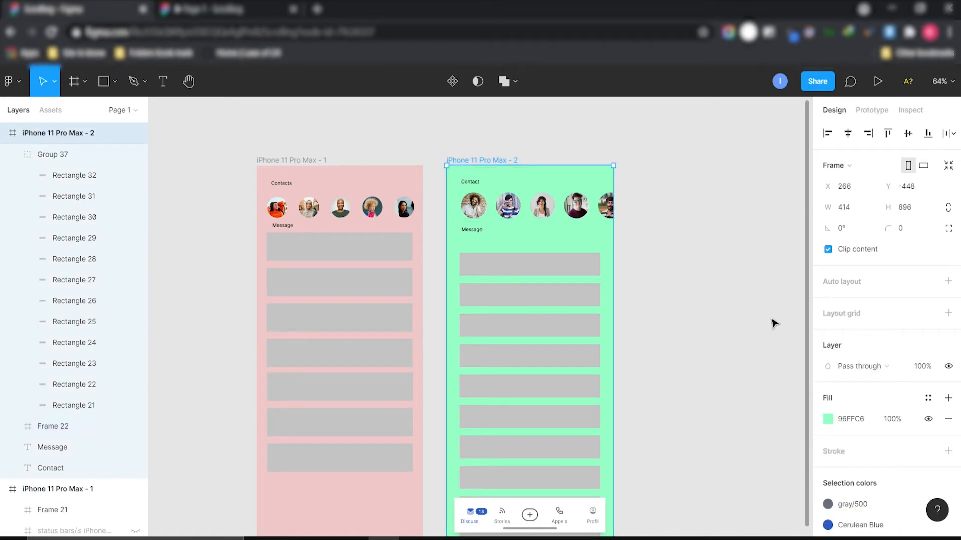
pyautogui.click(828, 250)
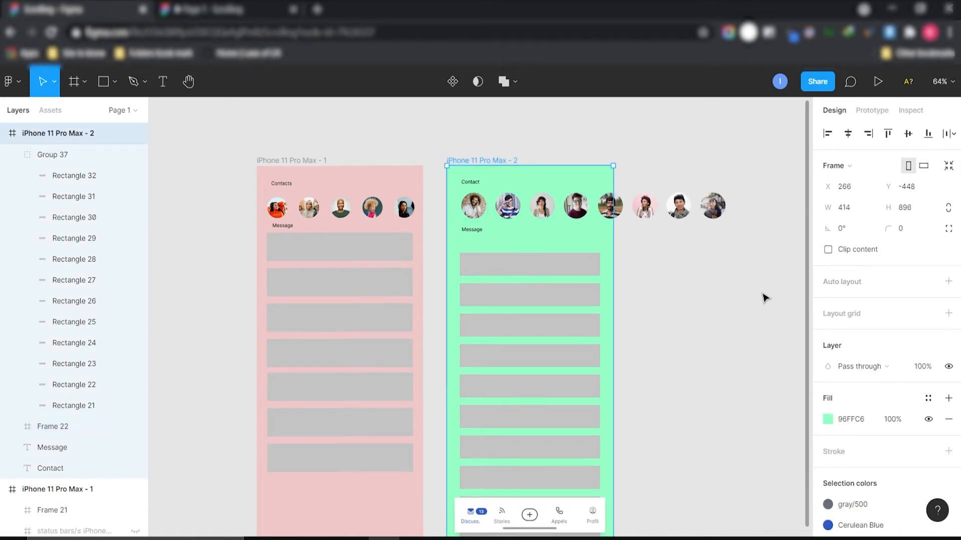
pyautogui.scroll(-5, 688, 340)
pyautogui.scroll(5, 688, 341)
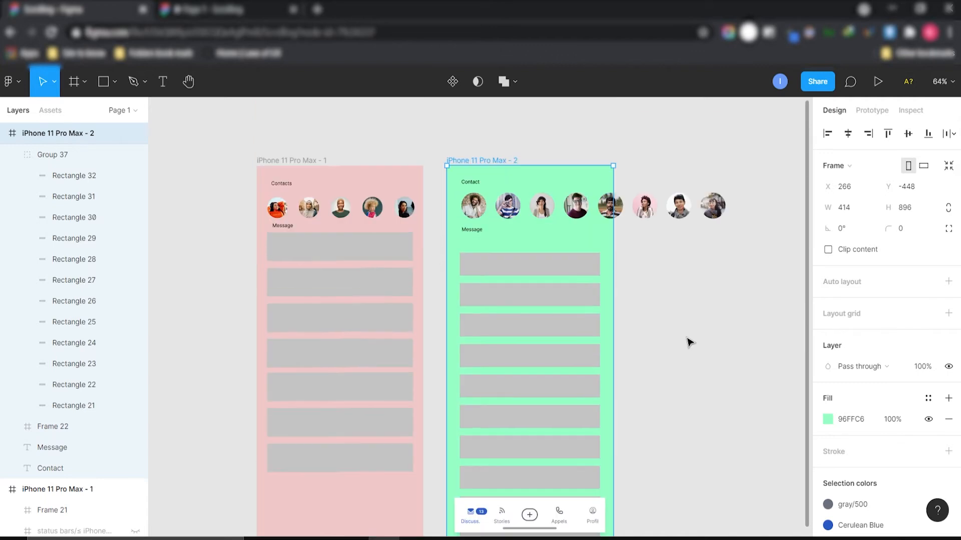
pyautogui.click(828, 250)
pyautogui.click(710, 276)
# - Narrow the avatar row's frame to about 358 wide so its far edge lies inside the green screen
pyautogui.click(564, 212)
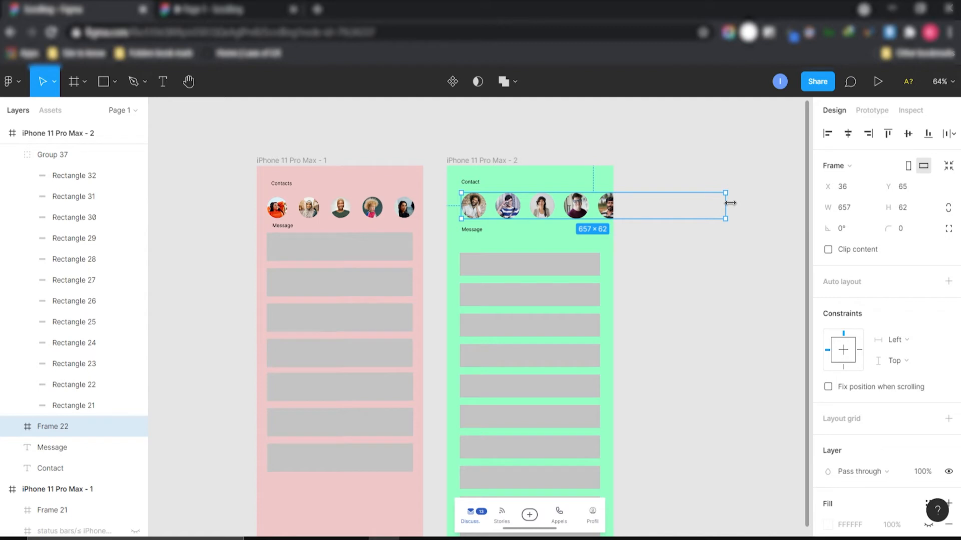
pyautogui.moveTo(730, 203); pyautogui.dragTo(611, 205)
pyautogui.click(646, 252)
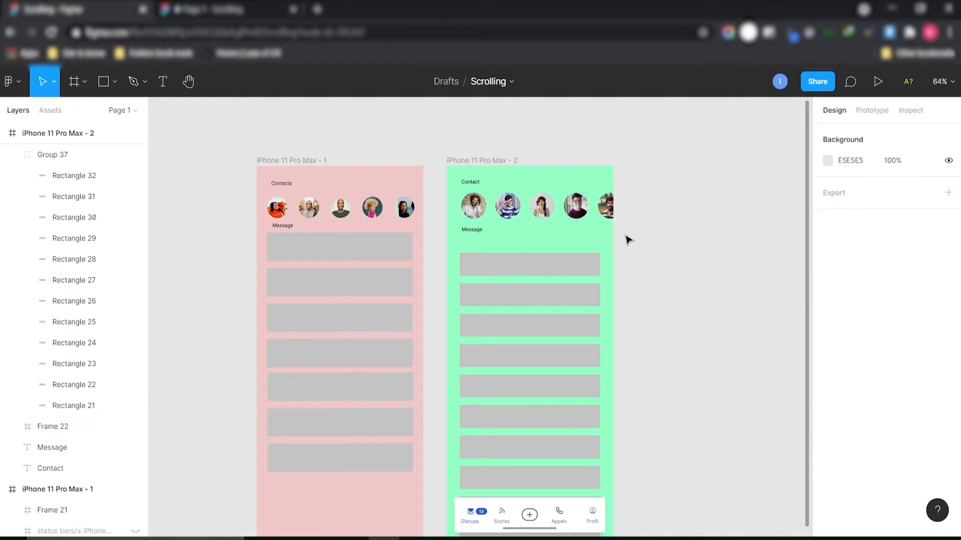
pyautogui.click(609, 210)
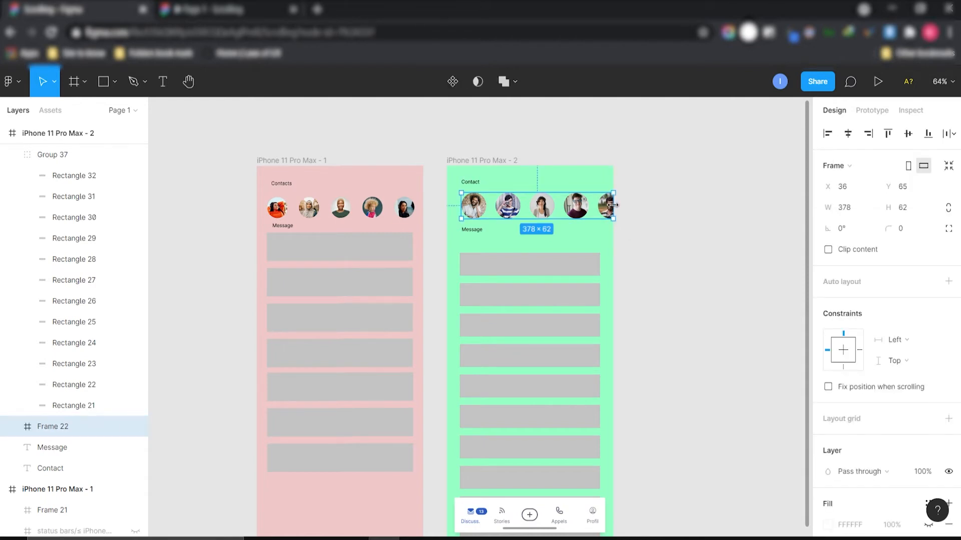
pyautogui.moveTo(612, 204); pyautogui.dragTo(606, 205)
pyautogui.click(654, 280)
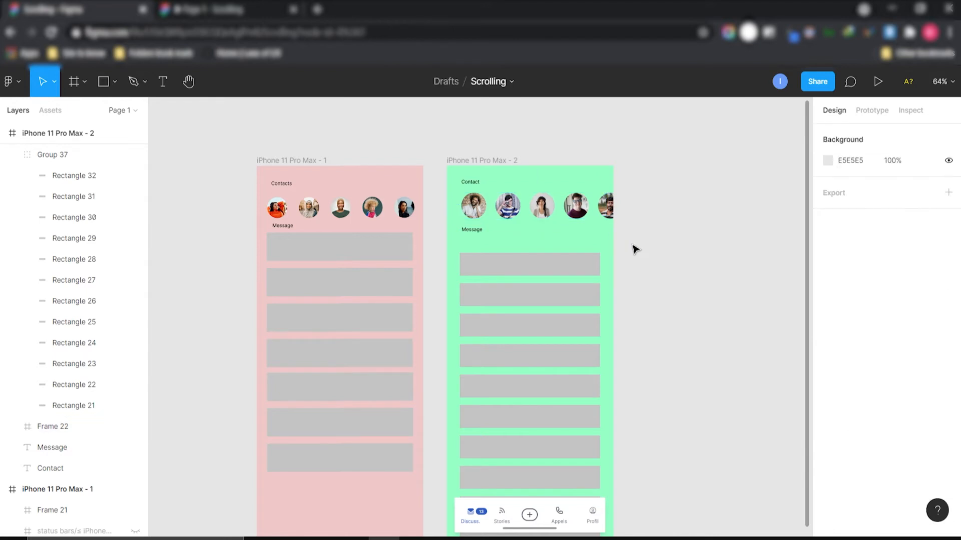
# - Set the avatar row frame's overflow behavior to Horizontal scrolling
pyautogui.click(559, 214)
pyautogui.click(874, 105)
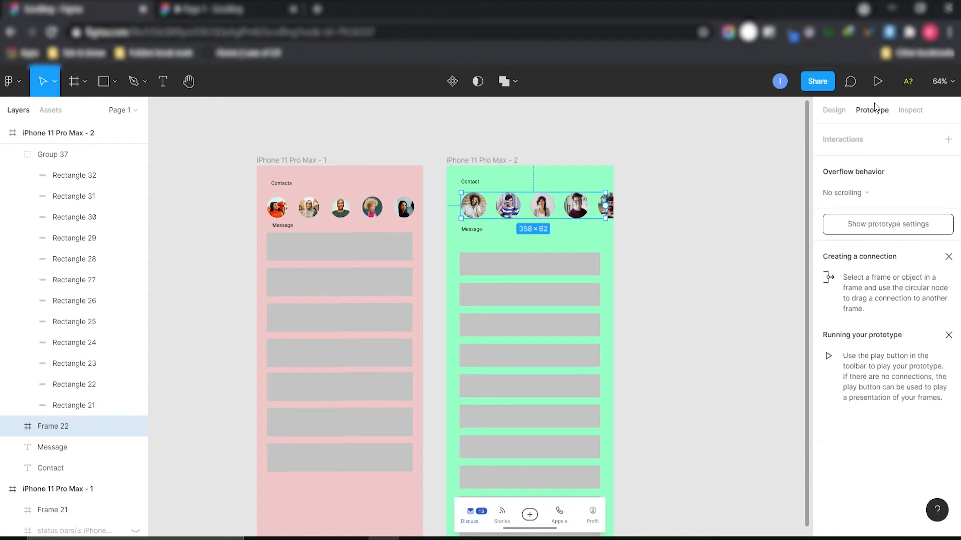
pyautogui.click(867, 195)
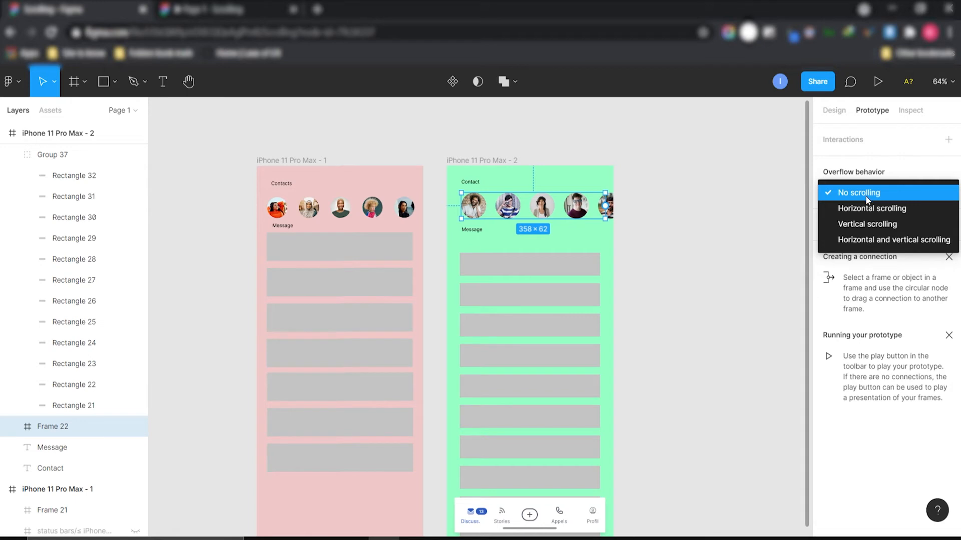
pyautogui.click(868, 206)
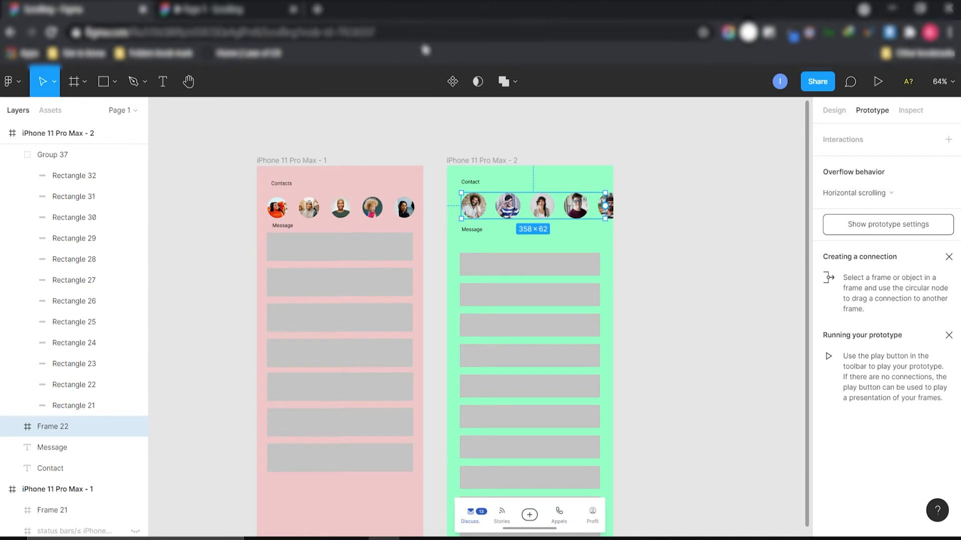
# - Play the prototype, test scrolling the contacts row sideways, and return to the design file
pyautogui.click(878, 82)
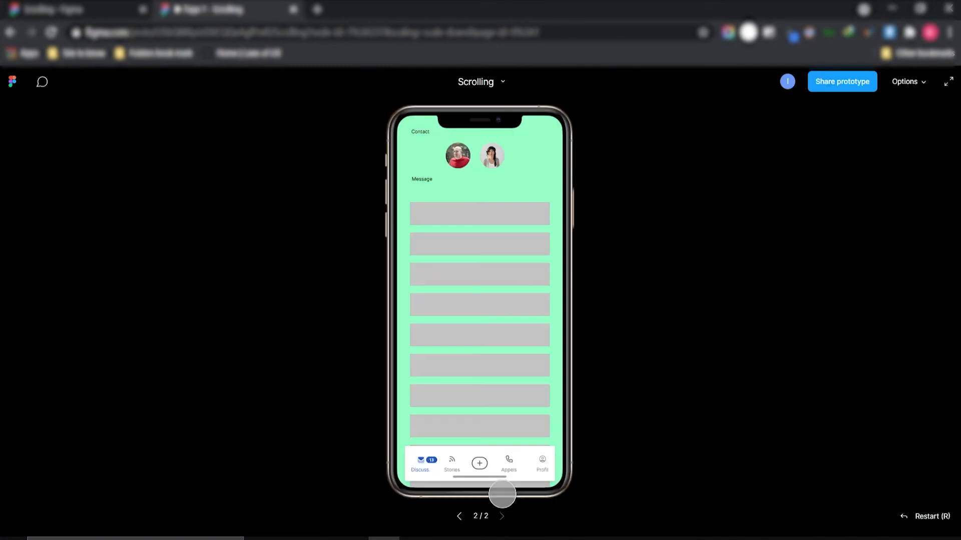
pyautogui.moveTo(530, 155)
pyautogui.mouseDown()
pyautogui.moveTo(382, 172)
pyautogui.moveTo(472, 152)
pyautogui.moveTo(691, 158)
pyautogui.moveTo(482, 146)
pyautogui.moveTo(515, 154)
pyautogui.mouseUp()
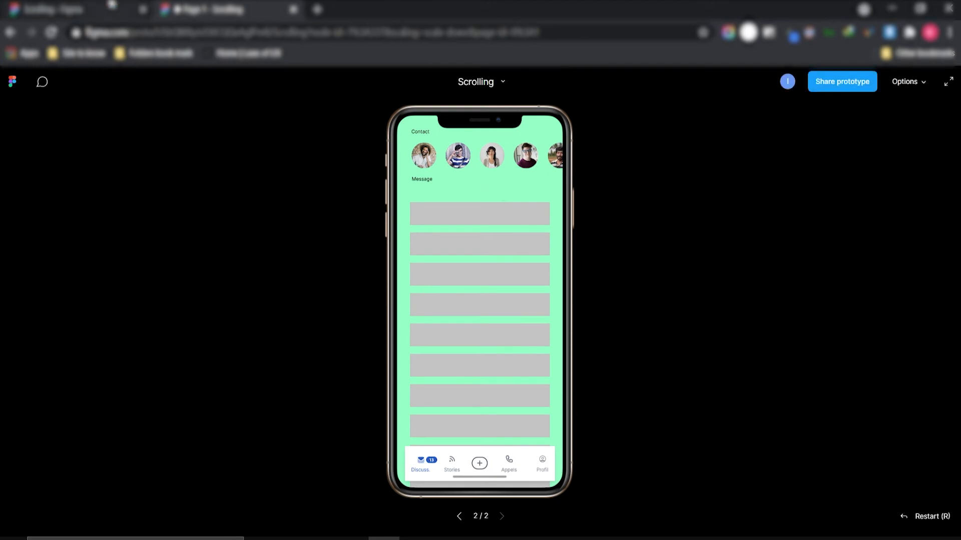
pyautogui.click(75, 9)
# - Wrap the group of message rectangles on the green screen in a frame using Frame selection
pyautogui.scroll(-5, 500, 260)
pyautogui.click(590, 328)
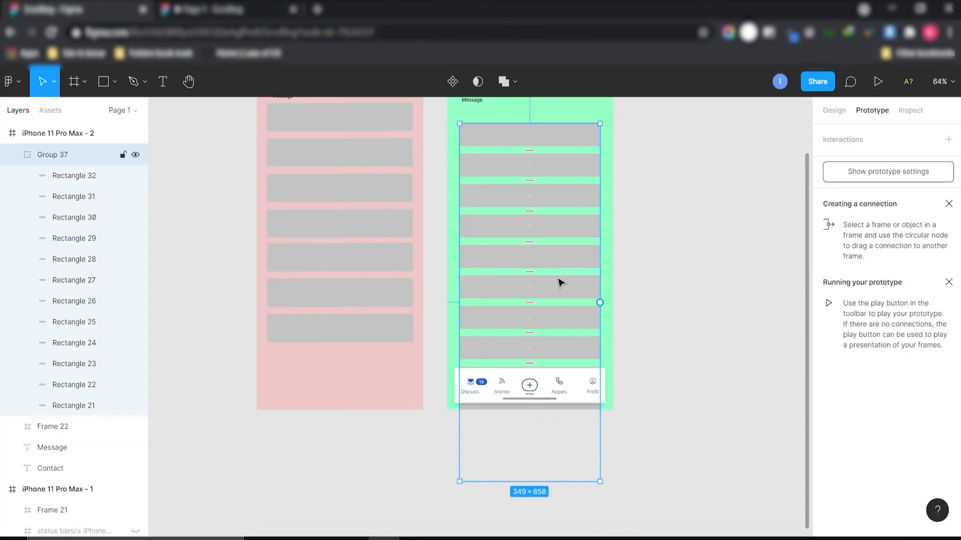
pyautogui.scroll(2, 650, 416)
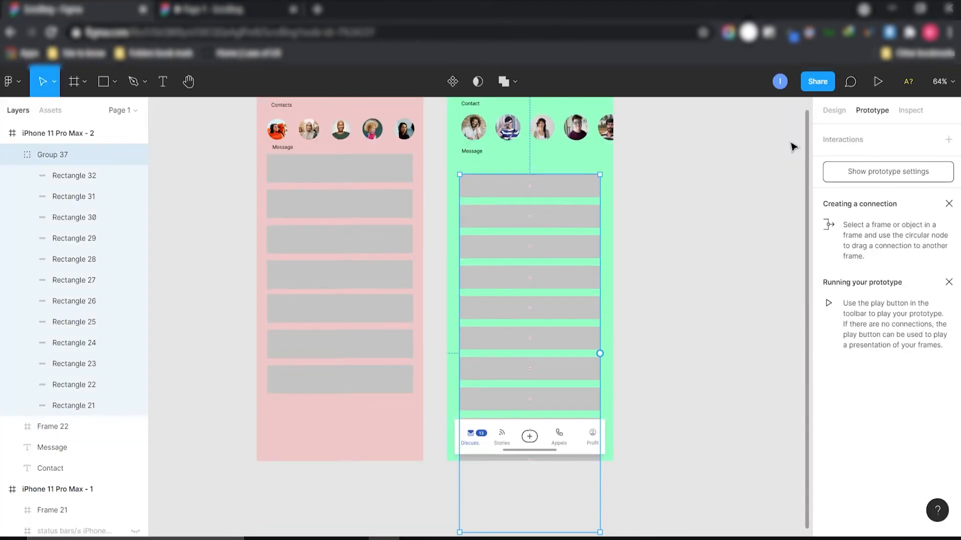
pyautogui.scroll(-5, 662, 372)
pyautogui.moveTo(546, 403); pyautogui.dragTo(540, 337)
pyautogui.hotkey('ctrl', 'z')
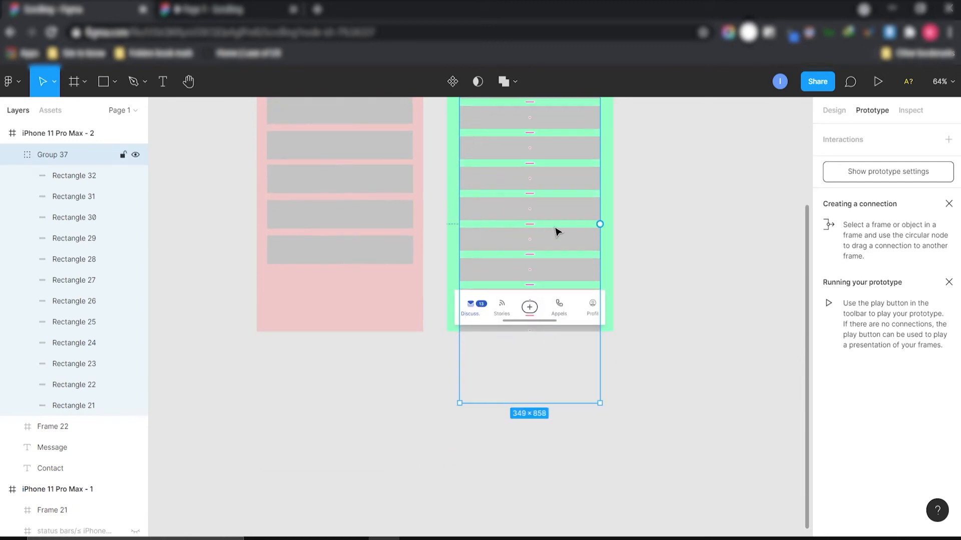
pyautogui.rightClick(556, 229)
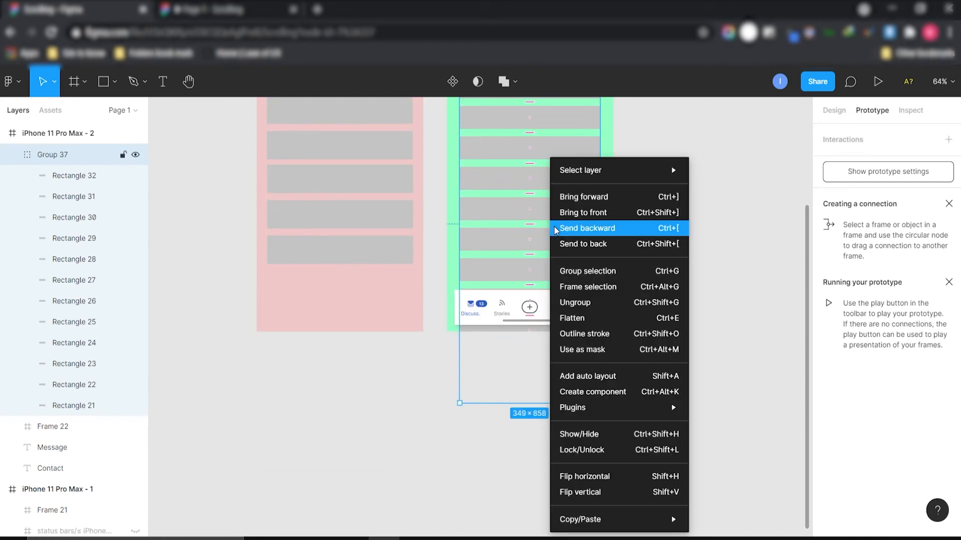
pyautogui.click(579, 289)
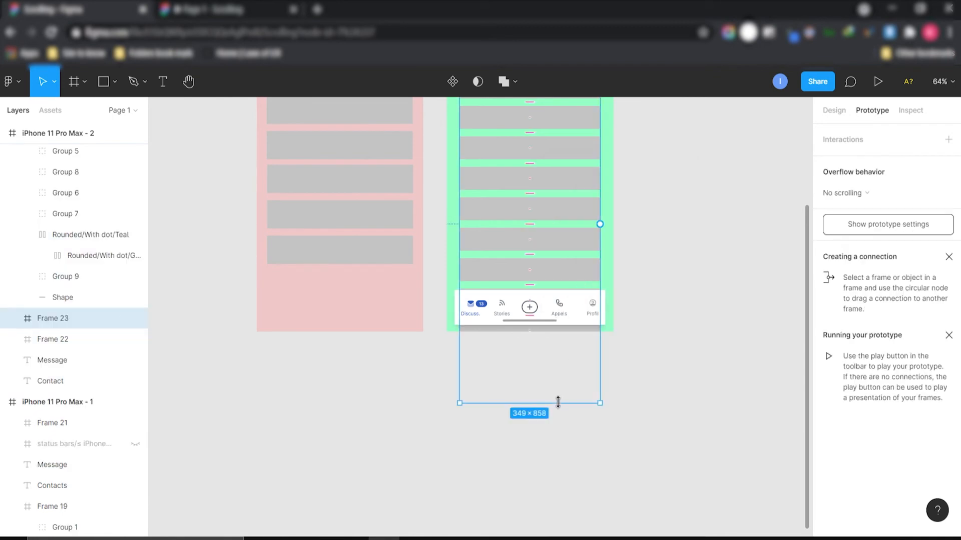
# - Shorten the message list's frame to about 349 × 566, ending just above the navigation bar, and display its design properties
pyautogui.moveTo(558, 402); pyautogui.dragTo(554, 283)
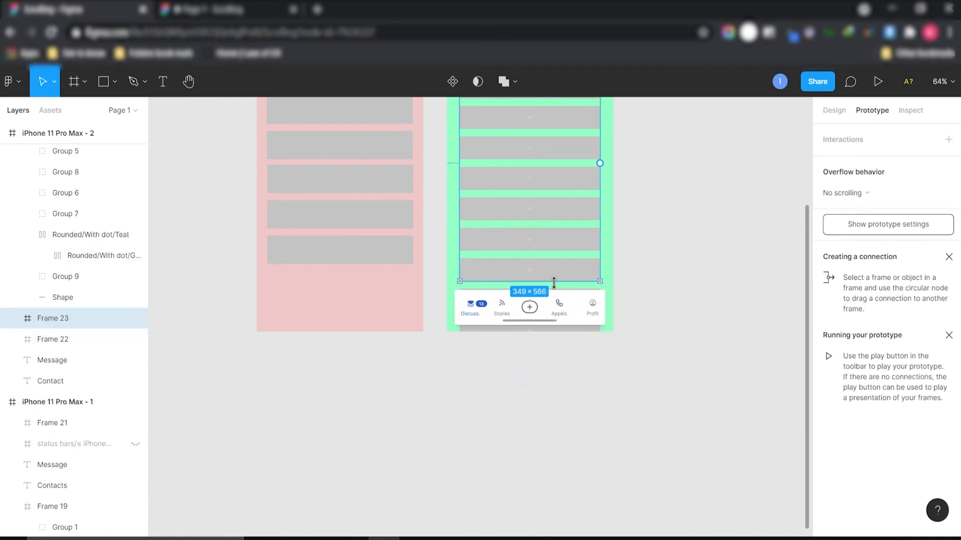
pyautogui.scroll(2, 707, 328)
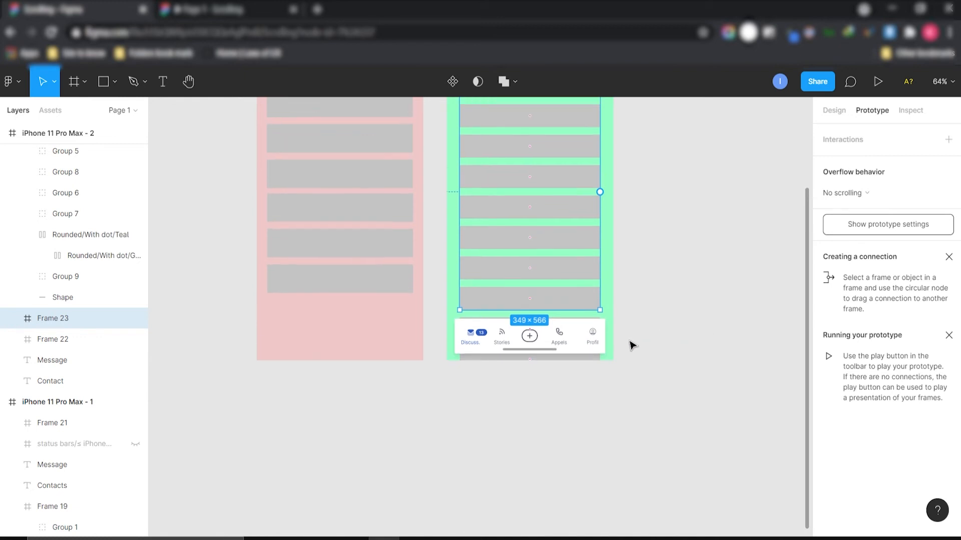
pyautogui.scroll(4, 630, 345)
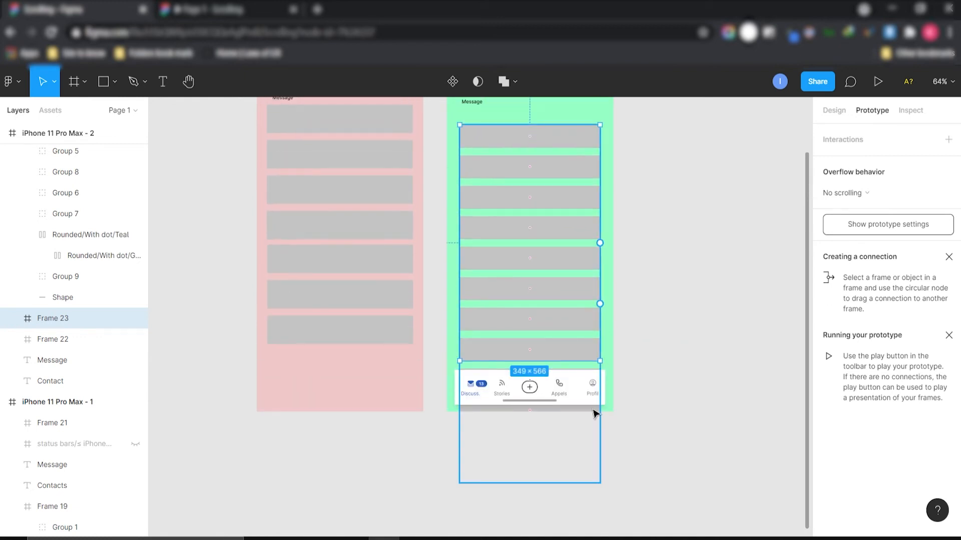
pyautogui.click(834, 111)
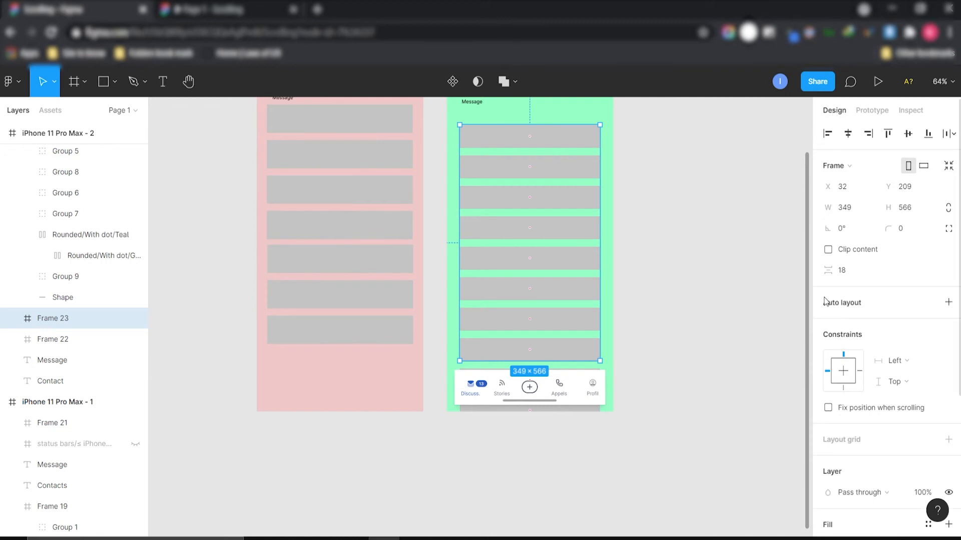
# - Clip the message list frame's content and move the frame up beneath the Message label, to about X 29, Y 179
pyautogui.click(828, 250)
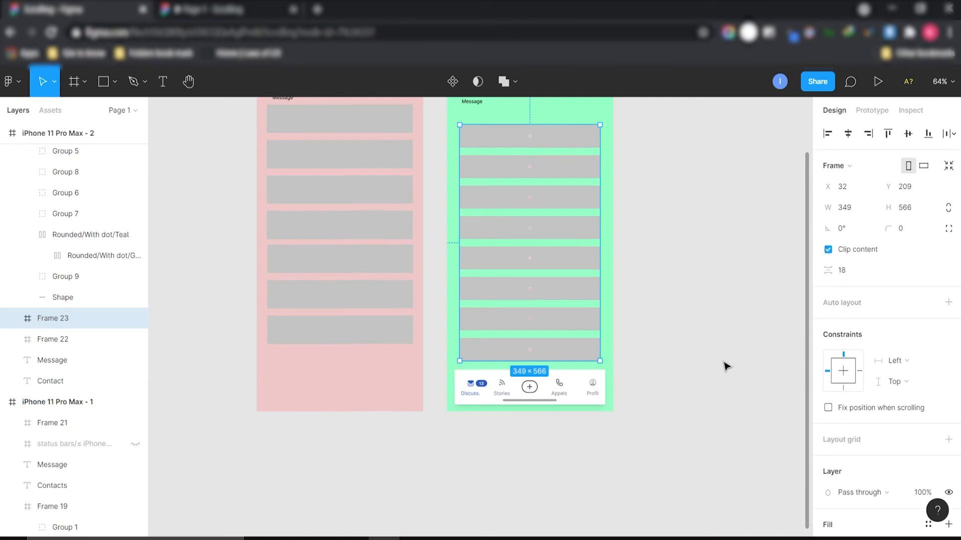
pyautogui.scroll(2, 726, 367)
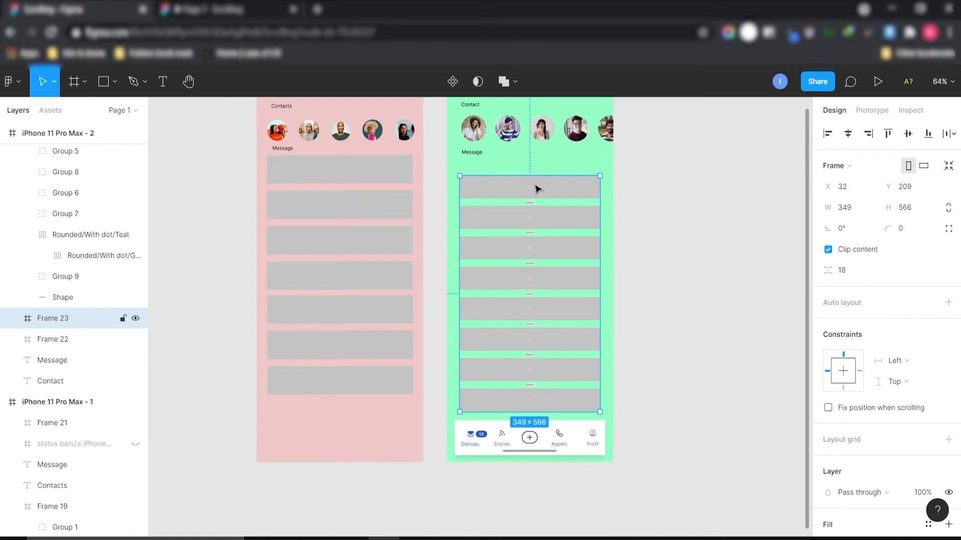
pyautogui.moveTo(522, 251); pyautogui.dragTo(527, 235)
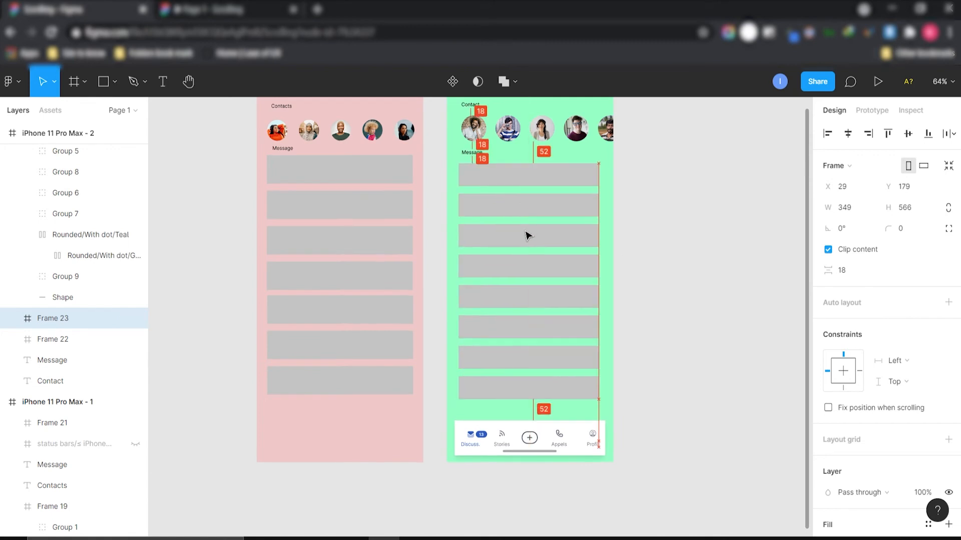
# - Lengthen the message list frame to about 349 × 609, down to the navigation bar, and reposition it at about X 35, Y 174
pyautogui.moveTo(542, 399); pyautogui.dragTo(540, 415)
pyautogui.click(718, 451)
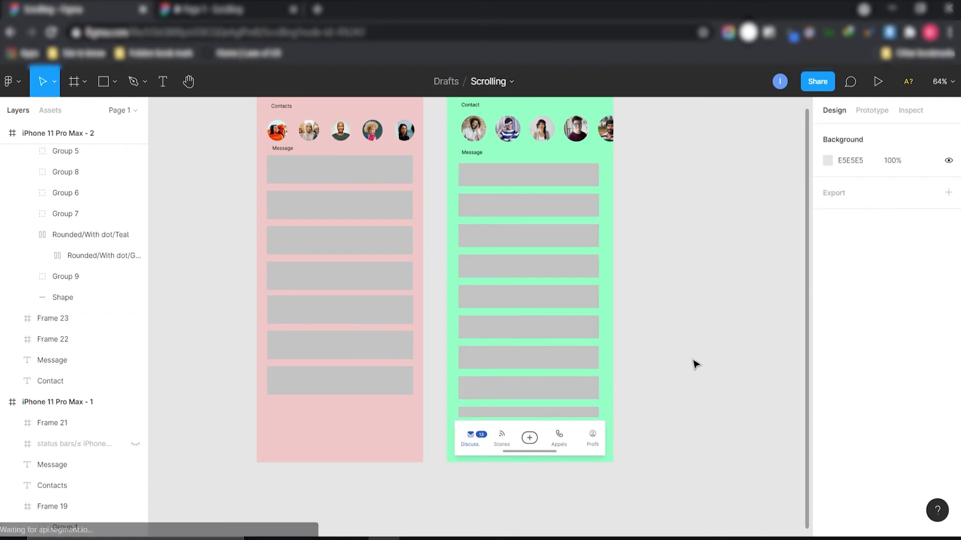
pyautogui.scroll(1, 680, 332)
pyautogui.click(542, 274)
pyautogui.moveTo(542, 275); pyautogui.dragTo(543, 272)
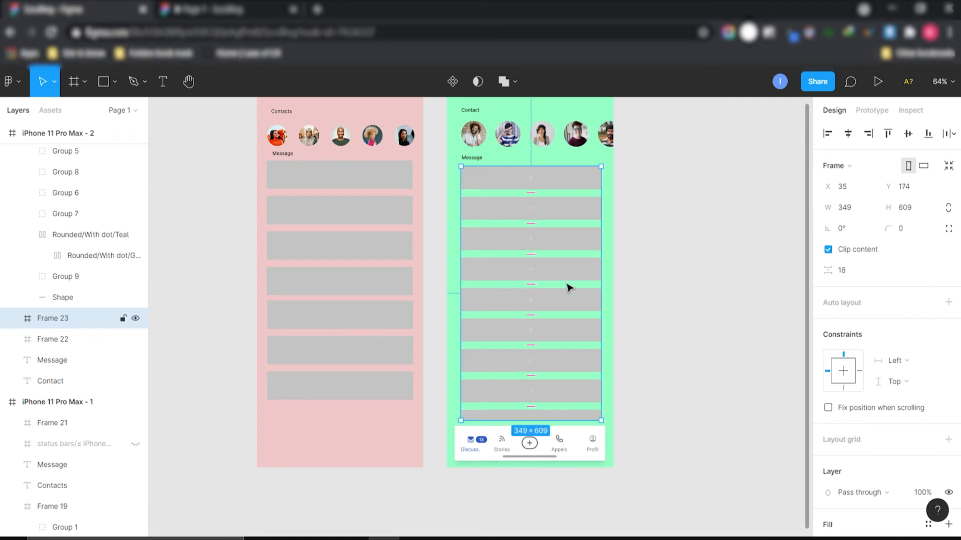
# - Set the message list frame's overflow behavior to Vertical scrolling and deselect it
pyautogui.click(868, 112)
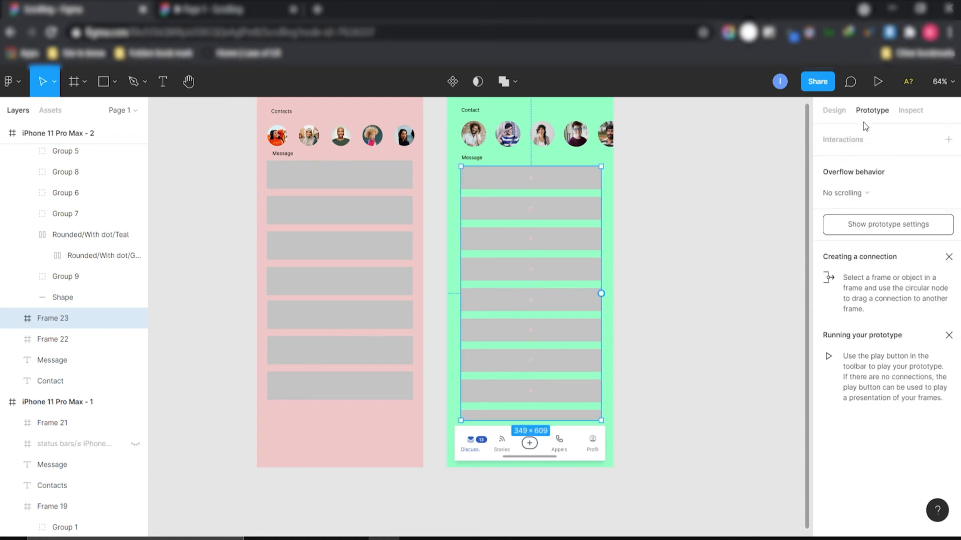
pyautogui.click(869, 193)
pyautogui.click(878, 227)
pyautogui.click(718, 224)
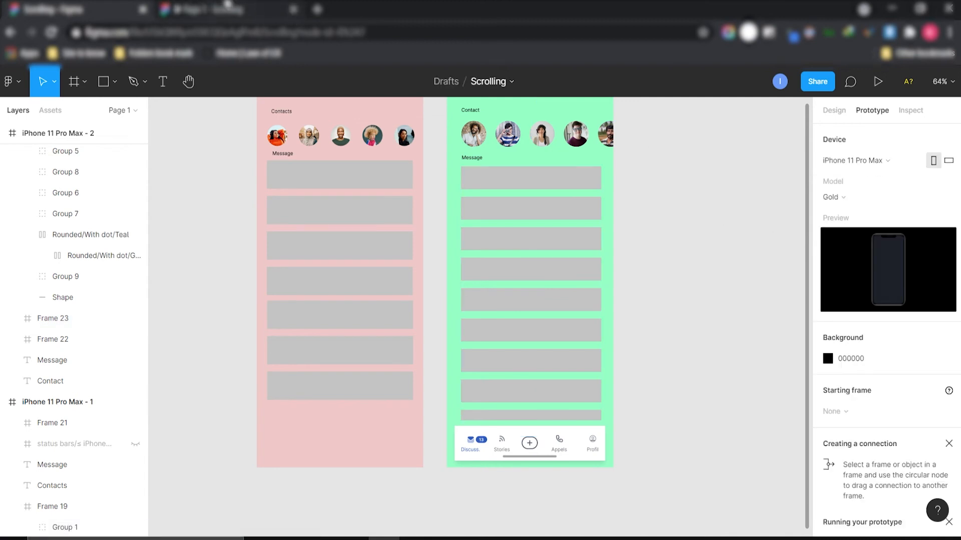
# - Switch to the running prototype and test scrolling the message list vertically and the contacts row sideways
pyautogui.click(227, 6)
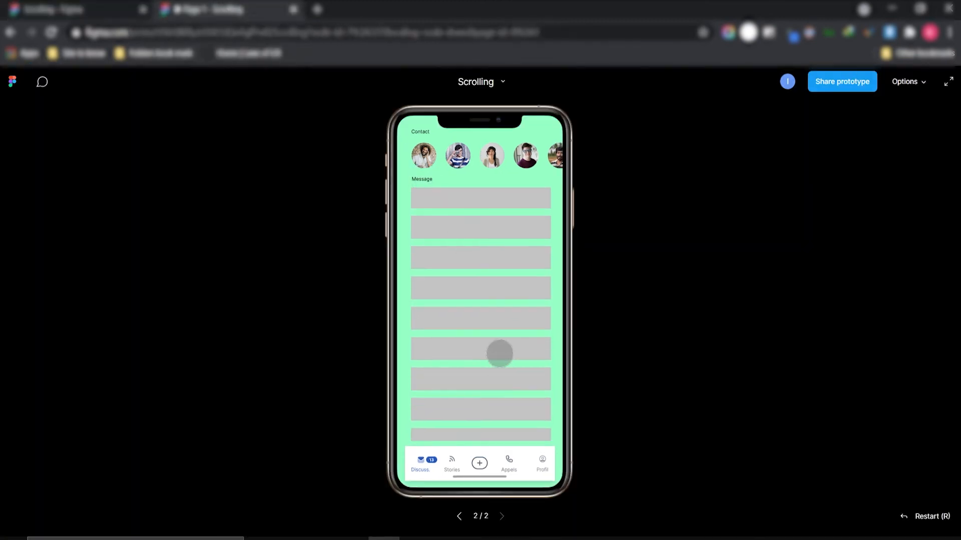
pyautogui.moveTo(500, 354); pyautogui.dragTo(500, 465)
pyautogui.moveTo(499, 377); pyautogui.dragTo(498, 114)
pyautogui.moveTo(487, 152); pyautogui.dragTo(354, 159)
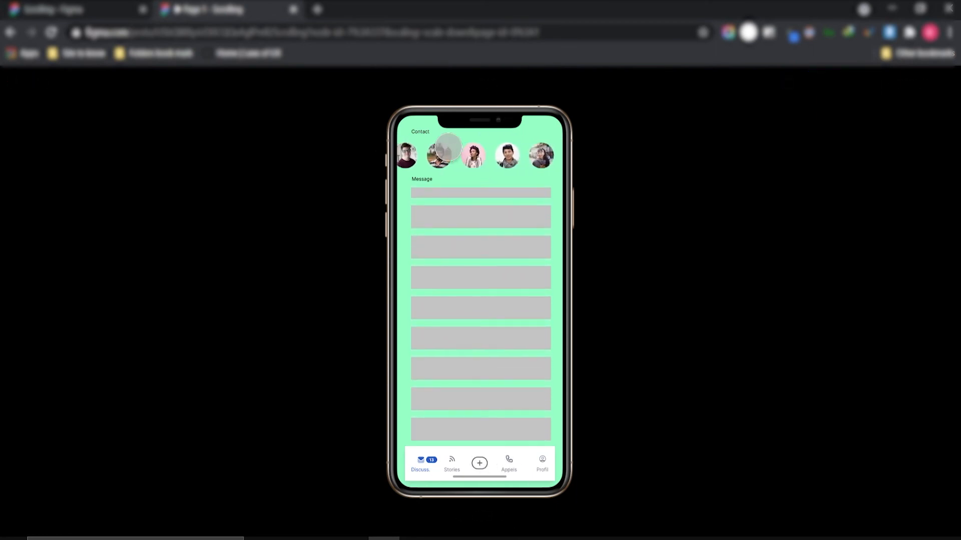
pyautogui.moveTo(448, 148); pyautogui.dragTo(508, 172)
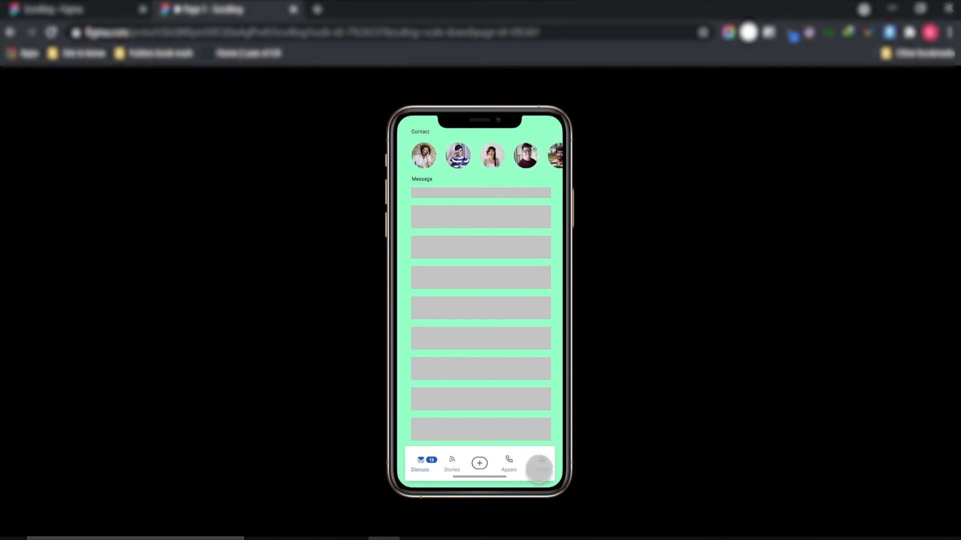
pyautogui.moveTo(480, 281)
pyautogui.mouseDown()
pyautogui.moveTo(494, 419)
pyautogui.moveTo(485, 260)
pyautogui.moveTo(486, 291)
pyautogui.moveTo(476, 294)
pyautogui.mouseUp()
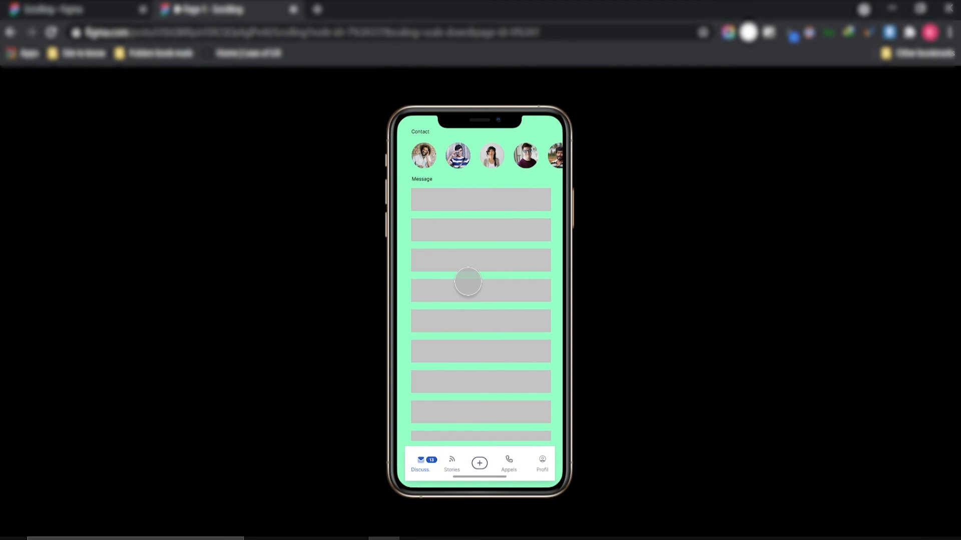
pyautogui.moveTo(468, 281); pyautogui.dragTo(490, 214)
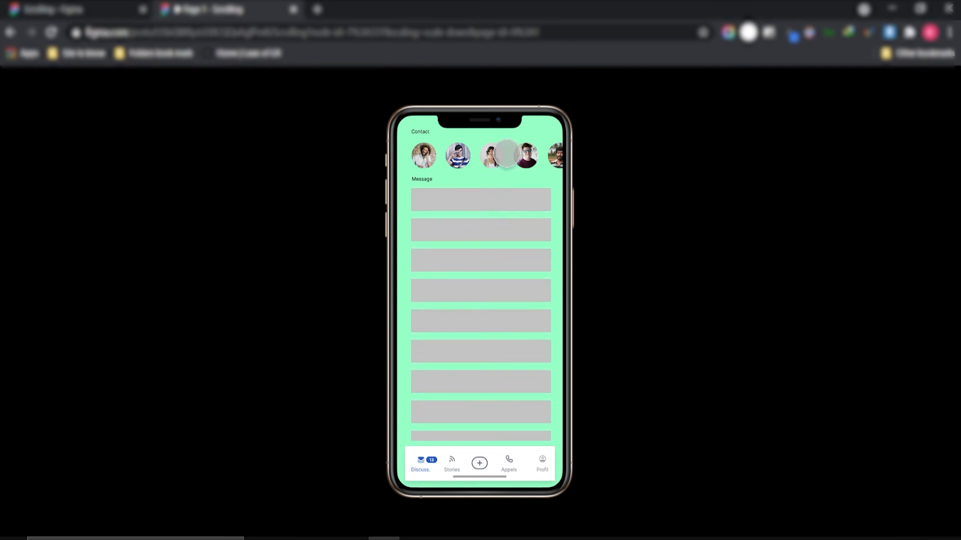
pyautogui.moveTo(506, 153); pyautogui.dragTo(446, 152)
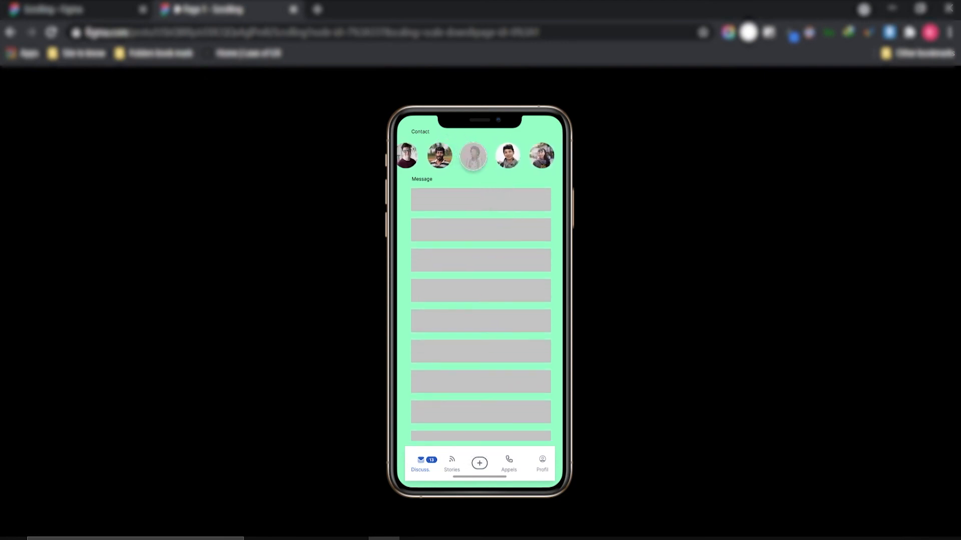